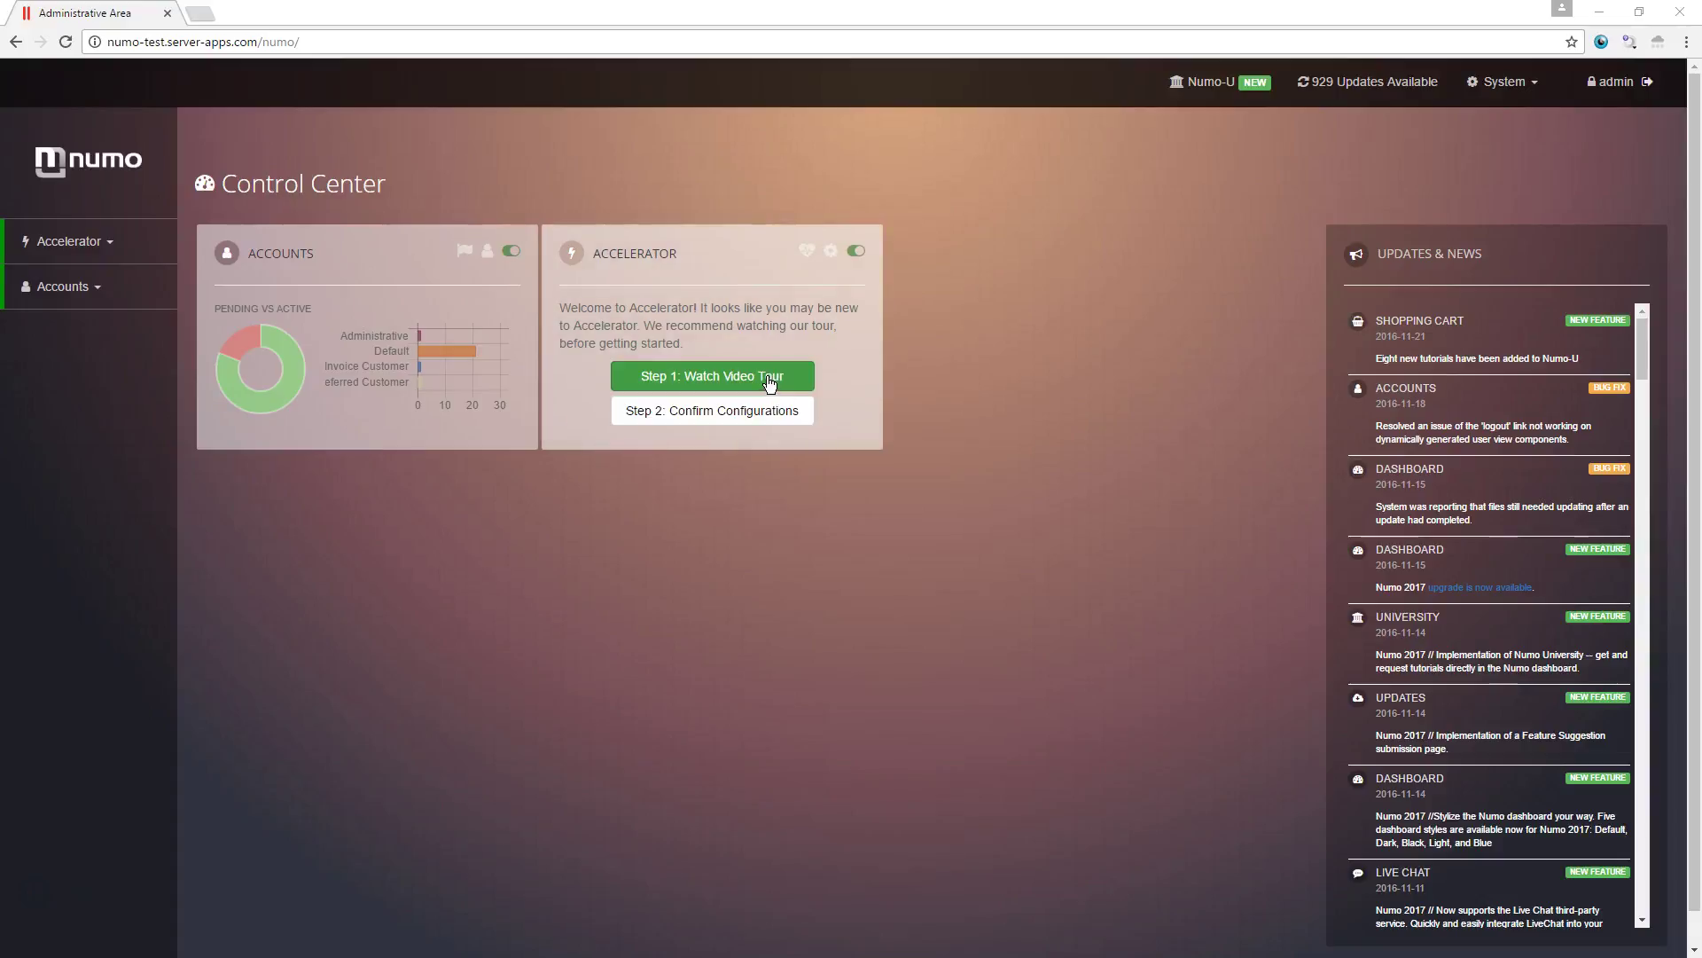
Continue to Accelerator Settings, then preview and dismiss the Defer JavaScript help video
{"action": "left_click", "coordinate": [755, 409]}
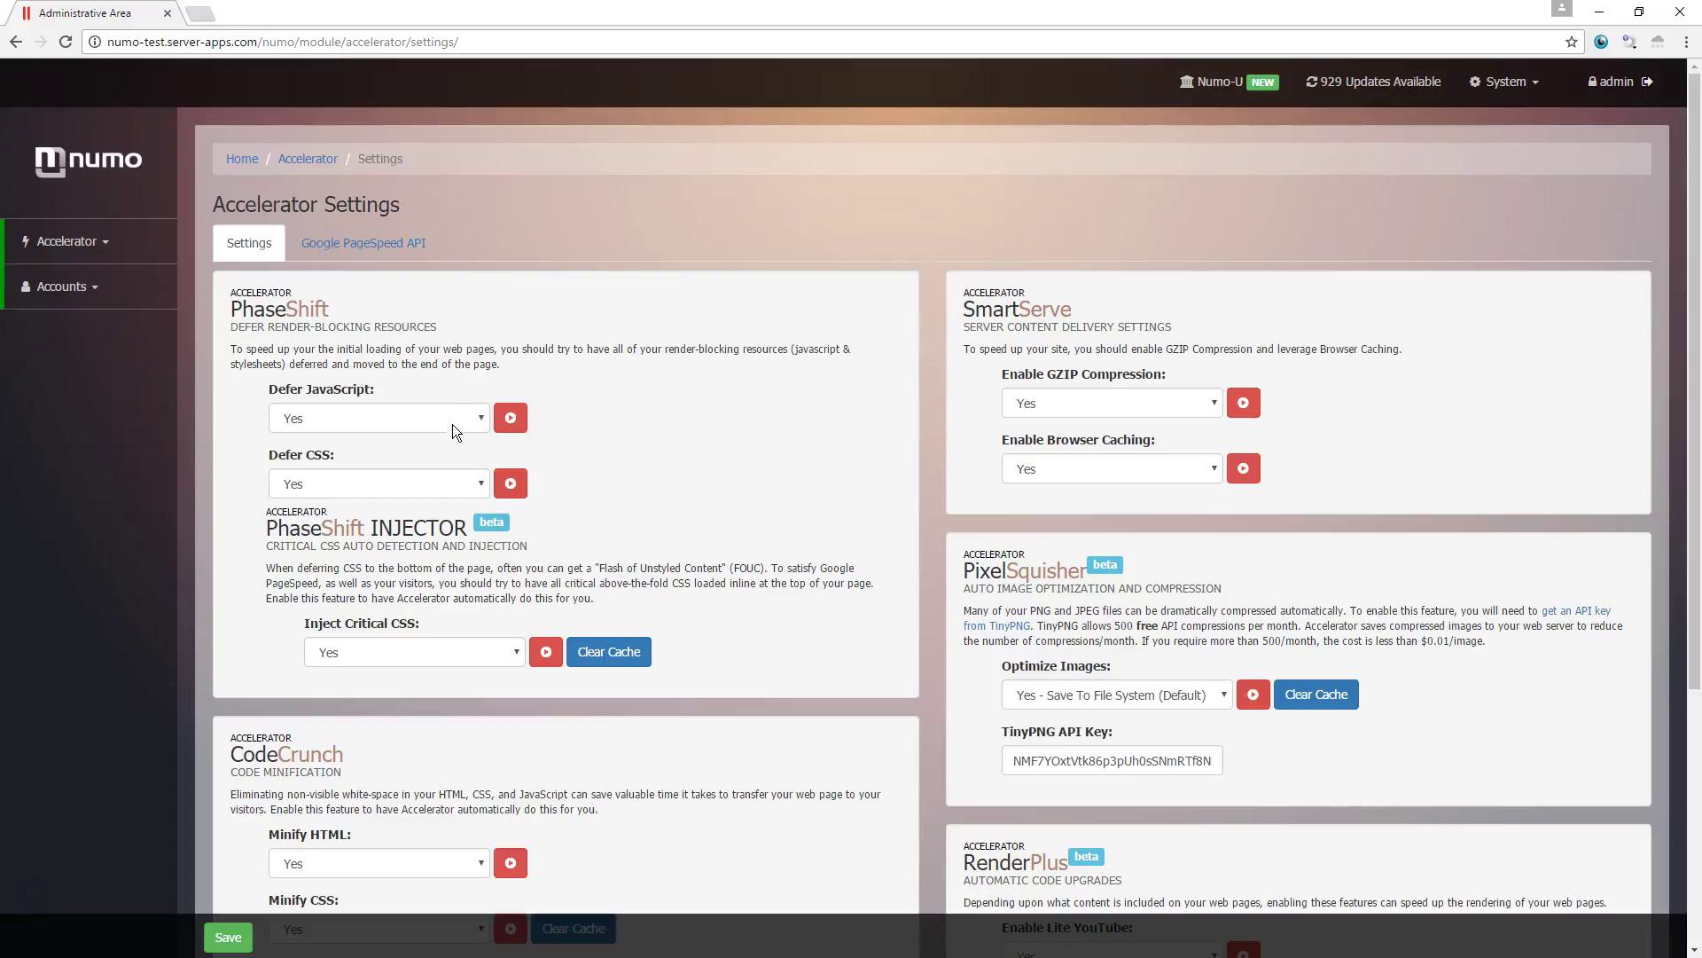
{"action": "left_click", "coordinate": [512, 419]}
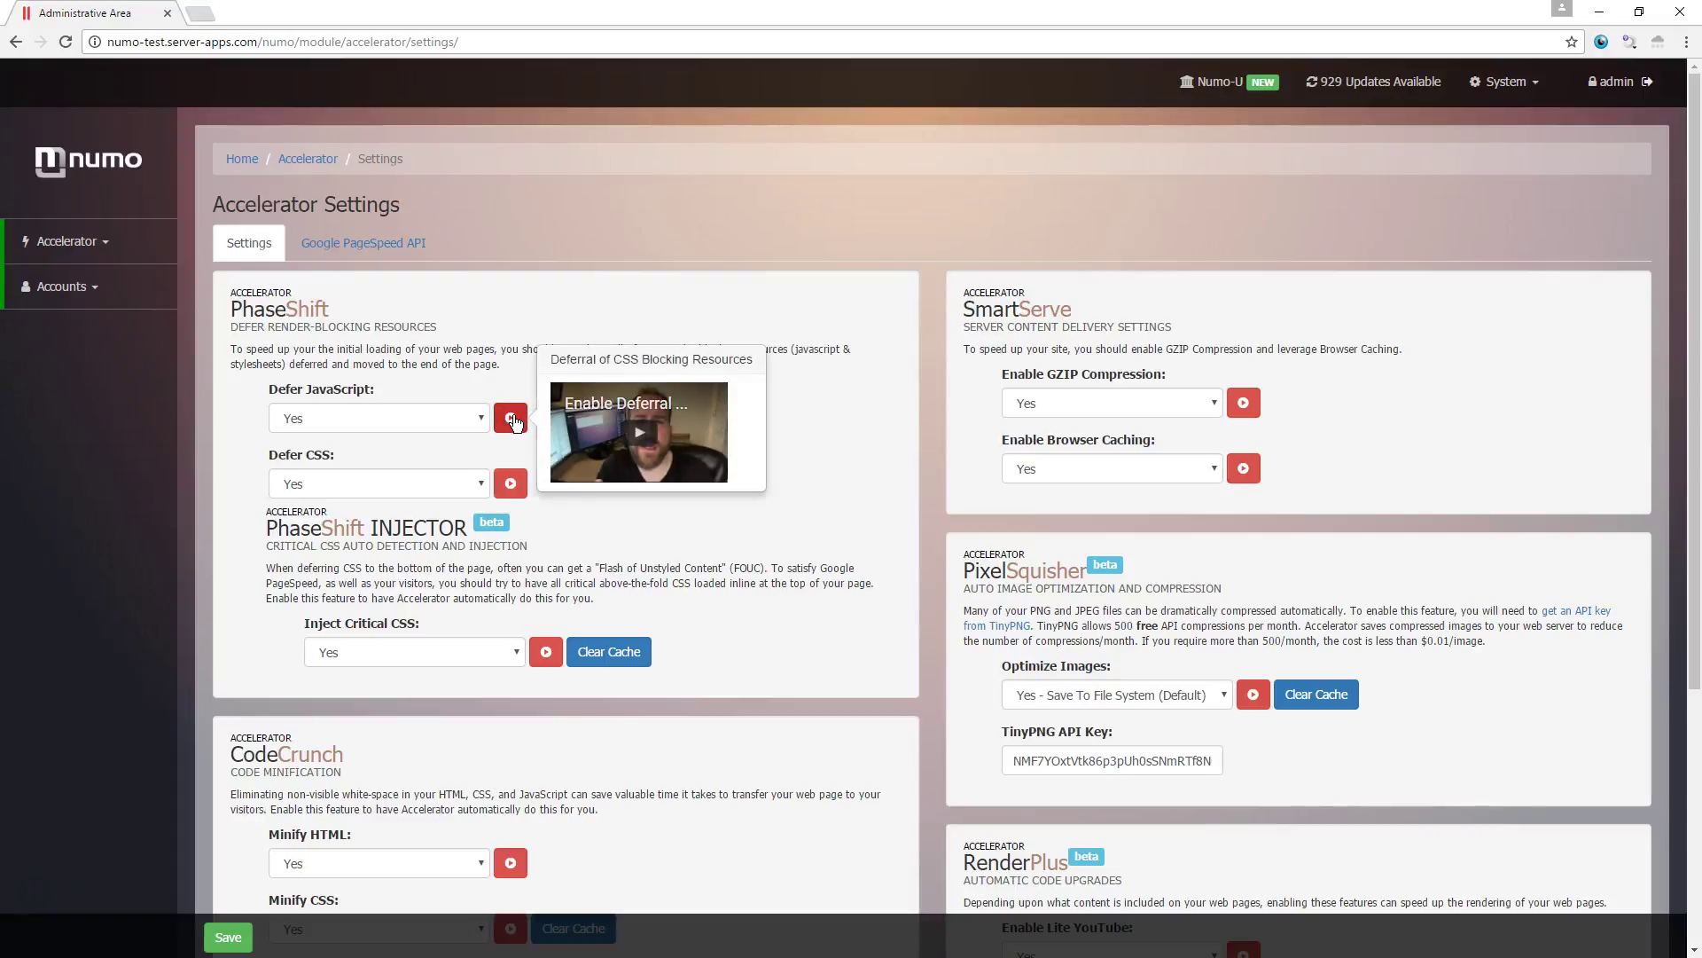
{"action": "left_click", "coordinate": [512, 418]}
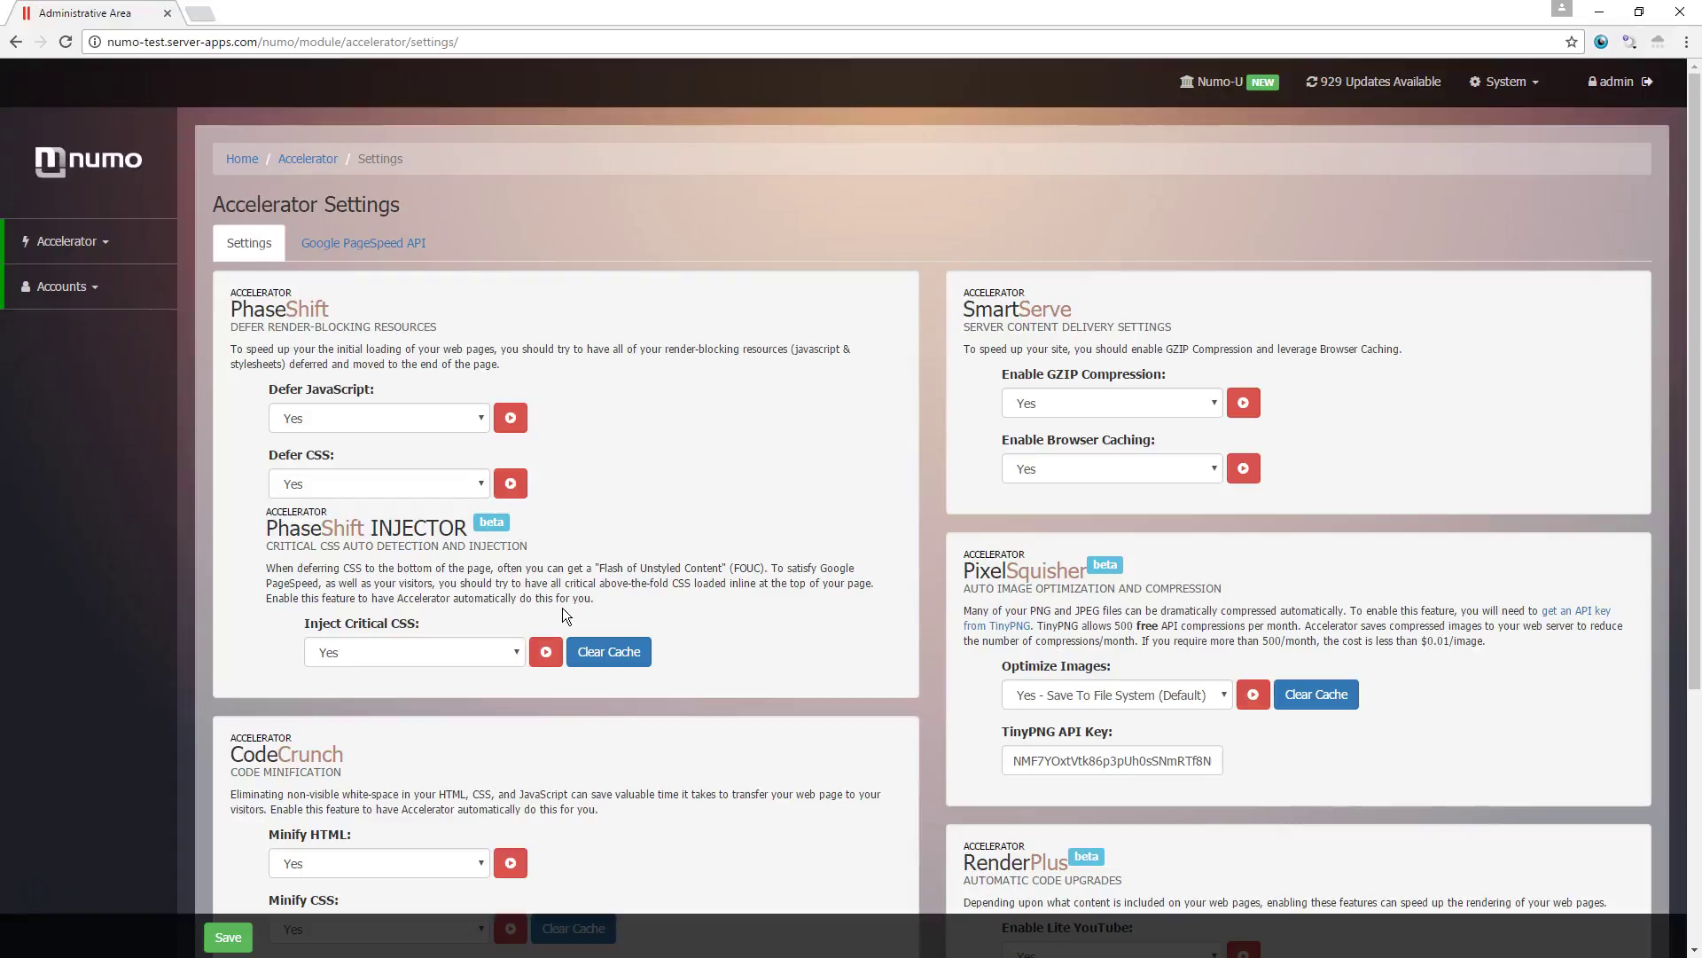
Scroll through the Accelerator Settings cards to review the deferral, minification and compression options
{"action": "scroll", "coordinate": [663, 710], "scroll_direction": "down", "scroll_amount": 2}
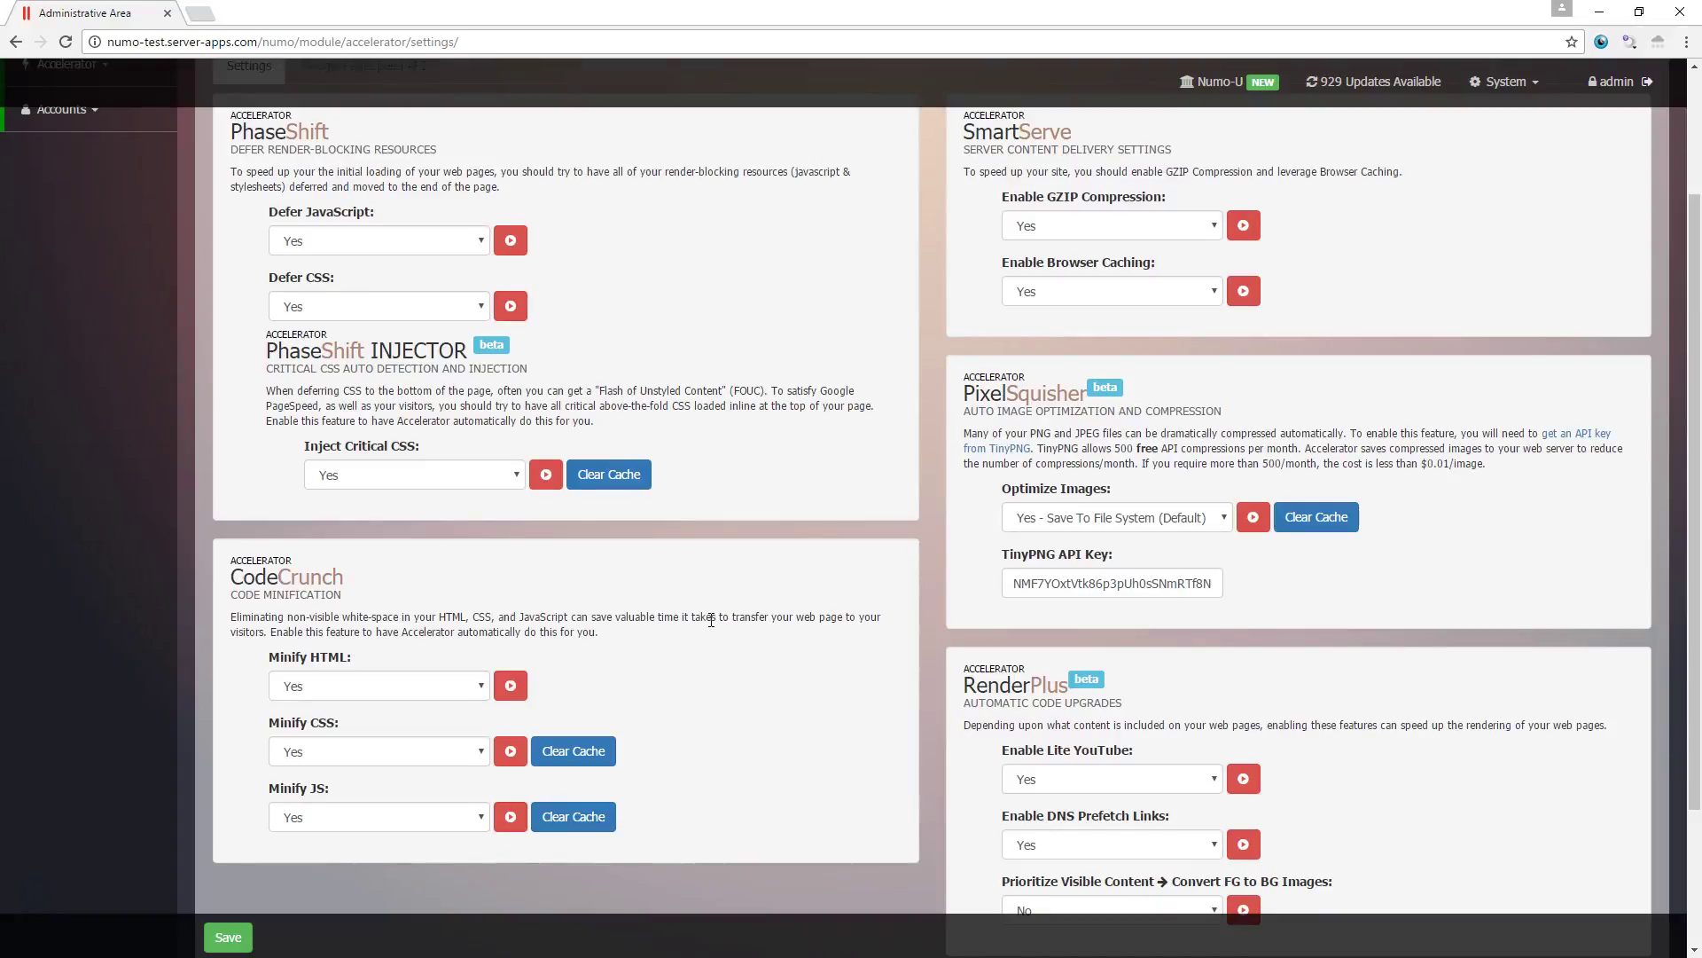
{"action": "scroll", "coordinate": [701, 656], "scroll_direction": "up", "scroll_amount": 1}
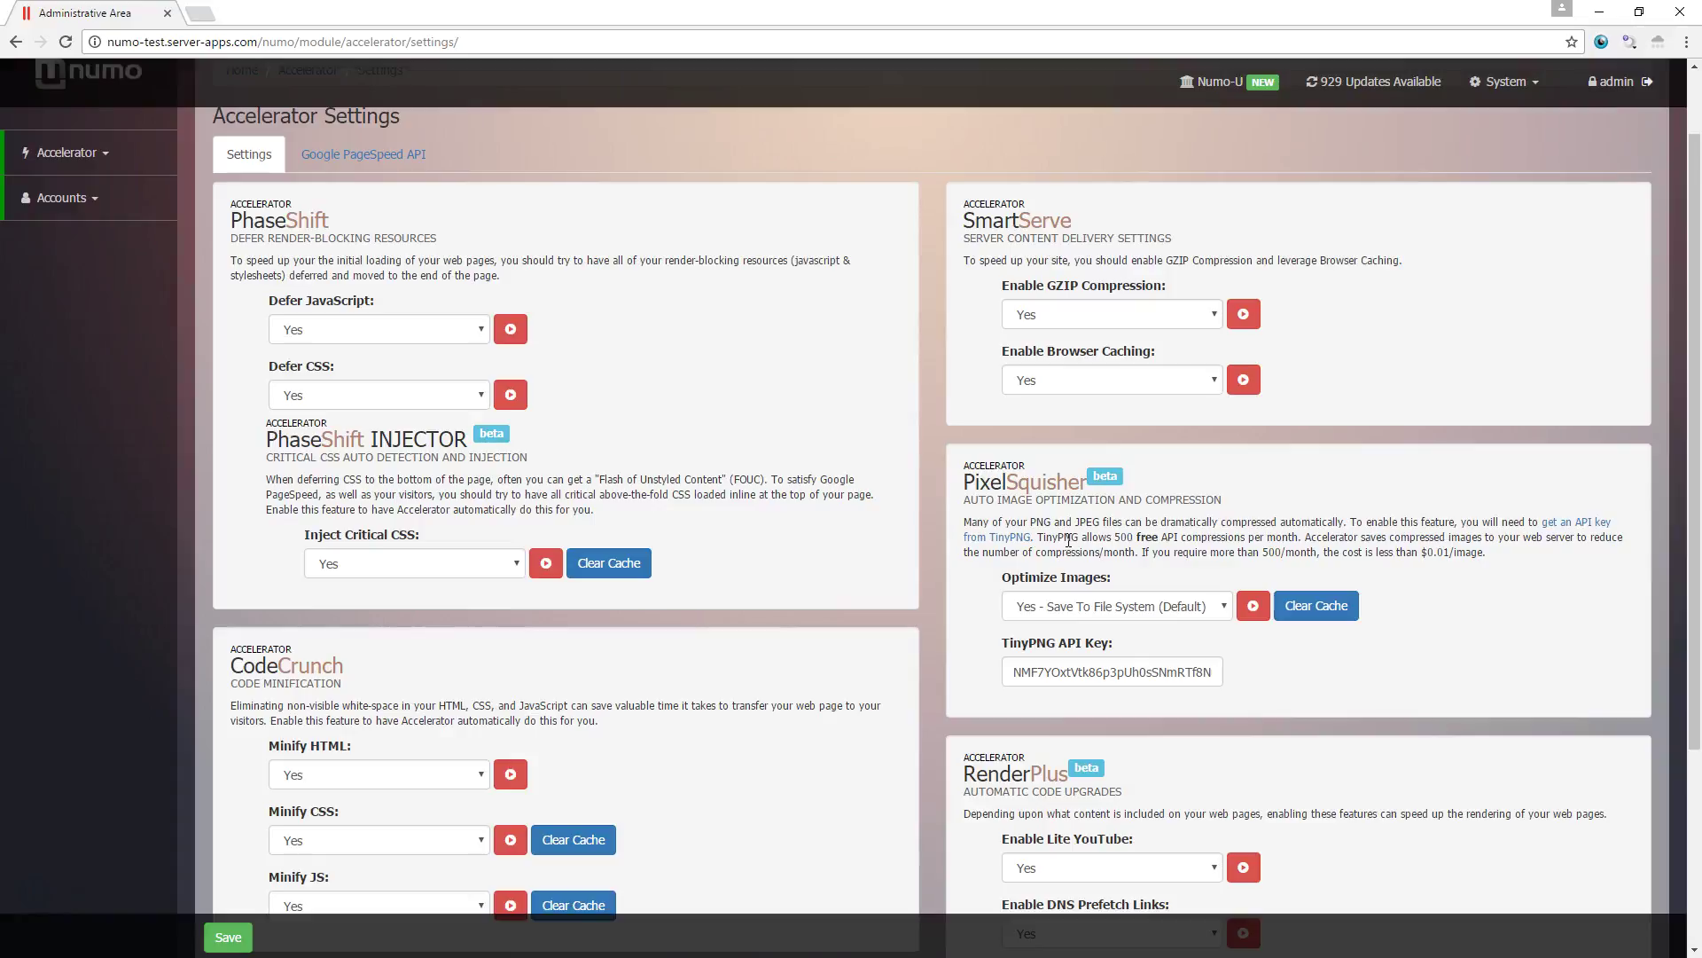
{"action": "scroll", "coordinate": [1064, 576], "scroll_direction": "down", "scroll_amount": 1}
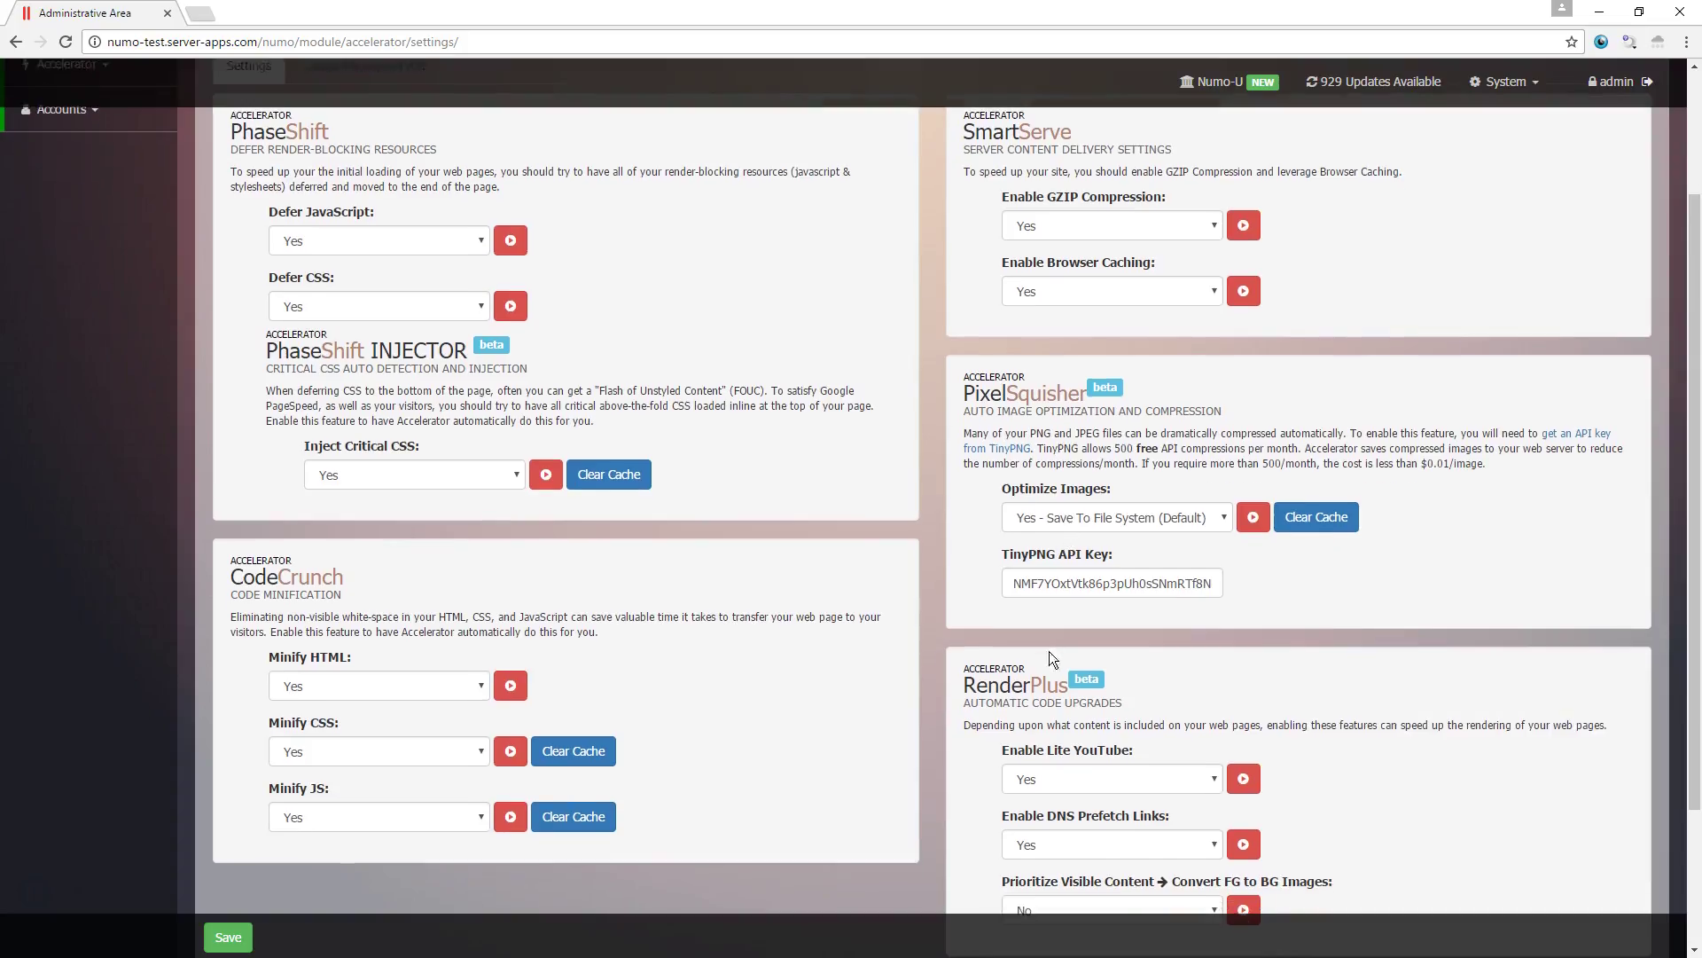
Save the Accelerator settings, then confirm the Google PageSpeed API key and save again
{"action": "left_click", "coordinate": [229, 938]}
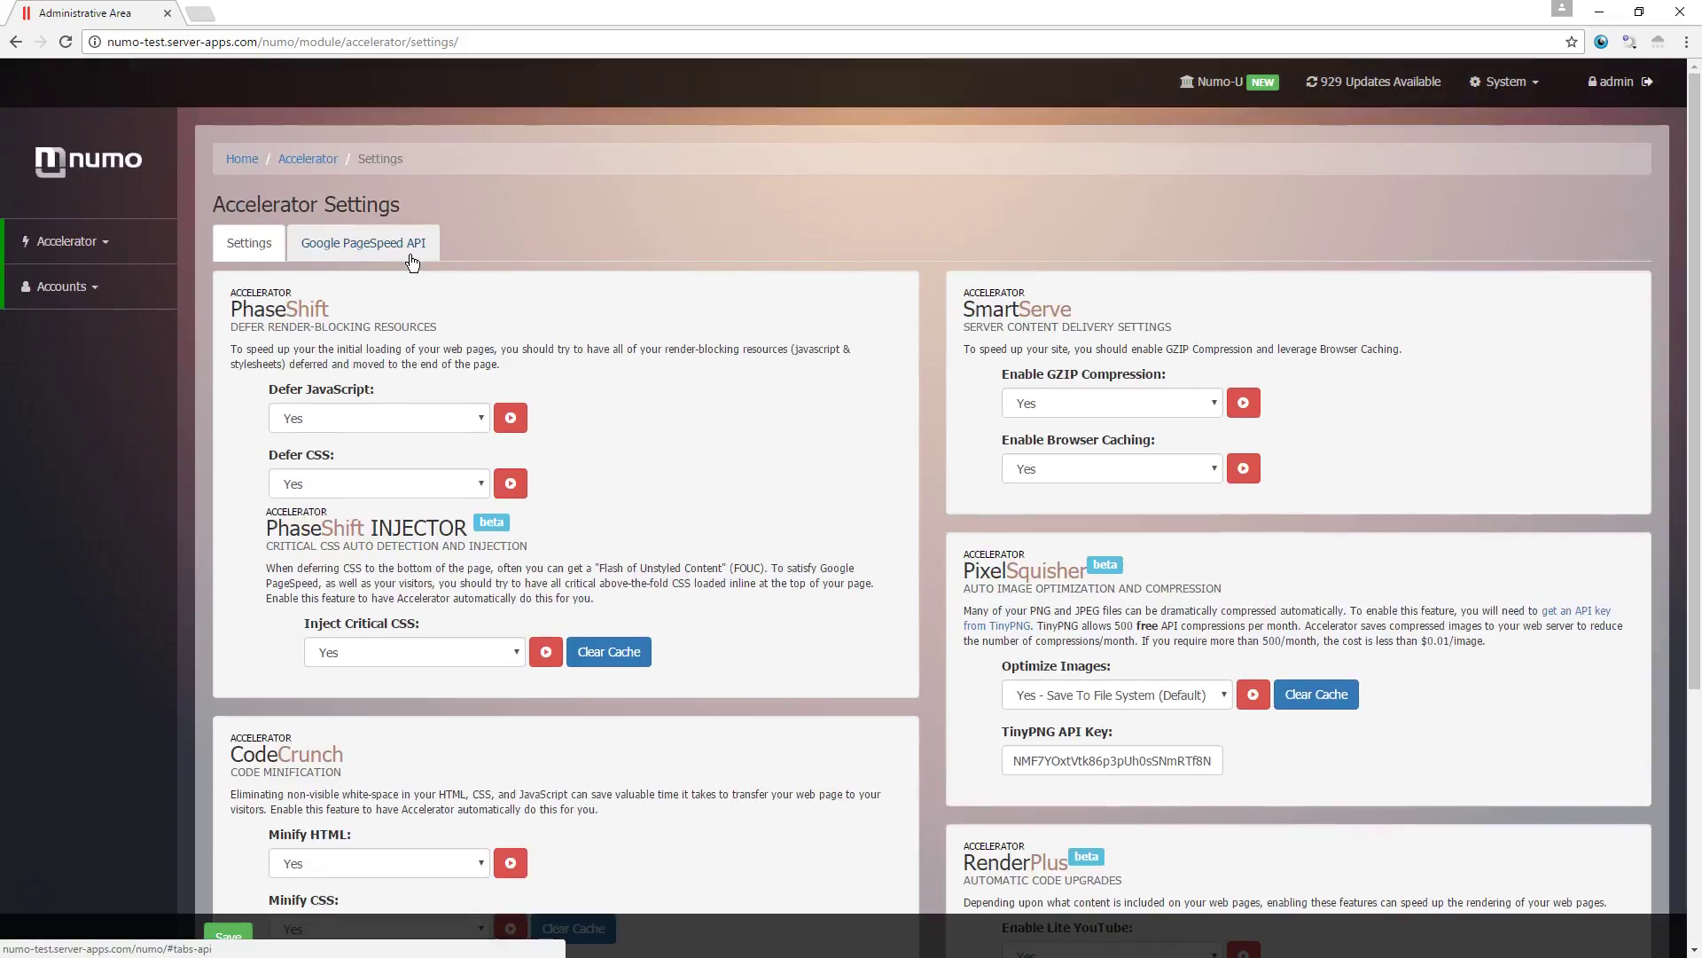
{"action": "left_click", "coordinate": [410, 256]}
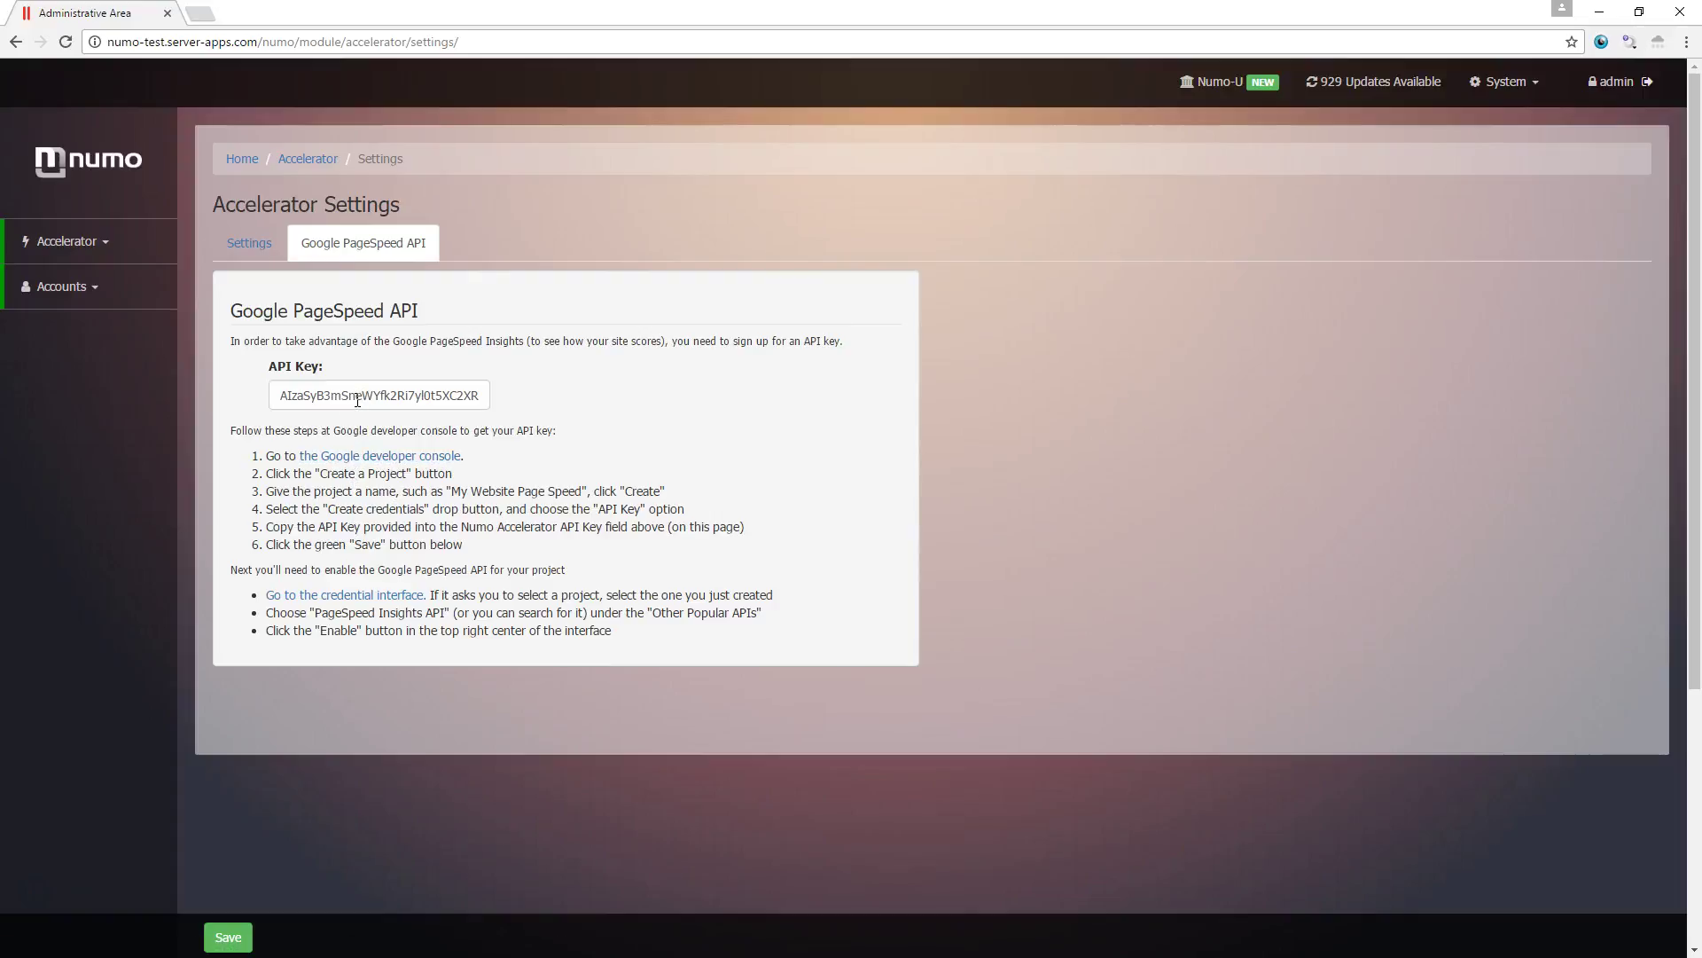
{"action": "left_click", "coordinate": [232, 937]}
Go to Accelerator > Scan and scroll through the listed site folders and pages
{"action": "left_click", "coordinate": [133, 255]}
{"action": "left_click", "coordinate": [211, 247]}
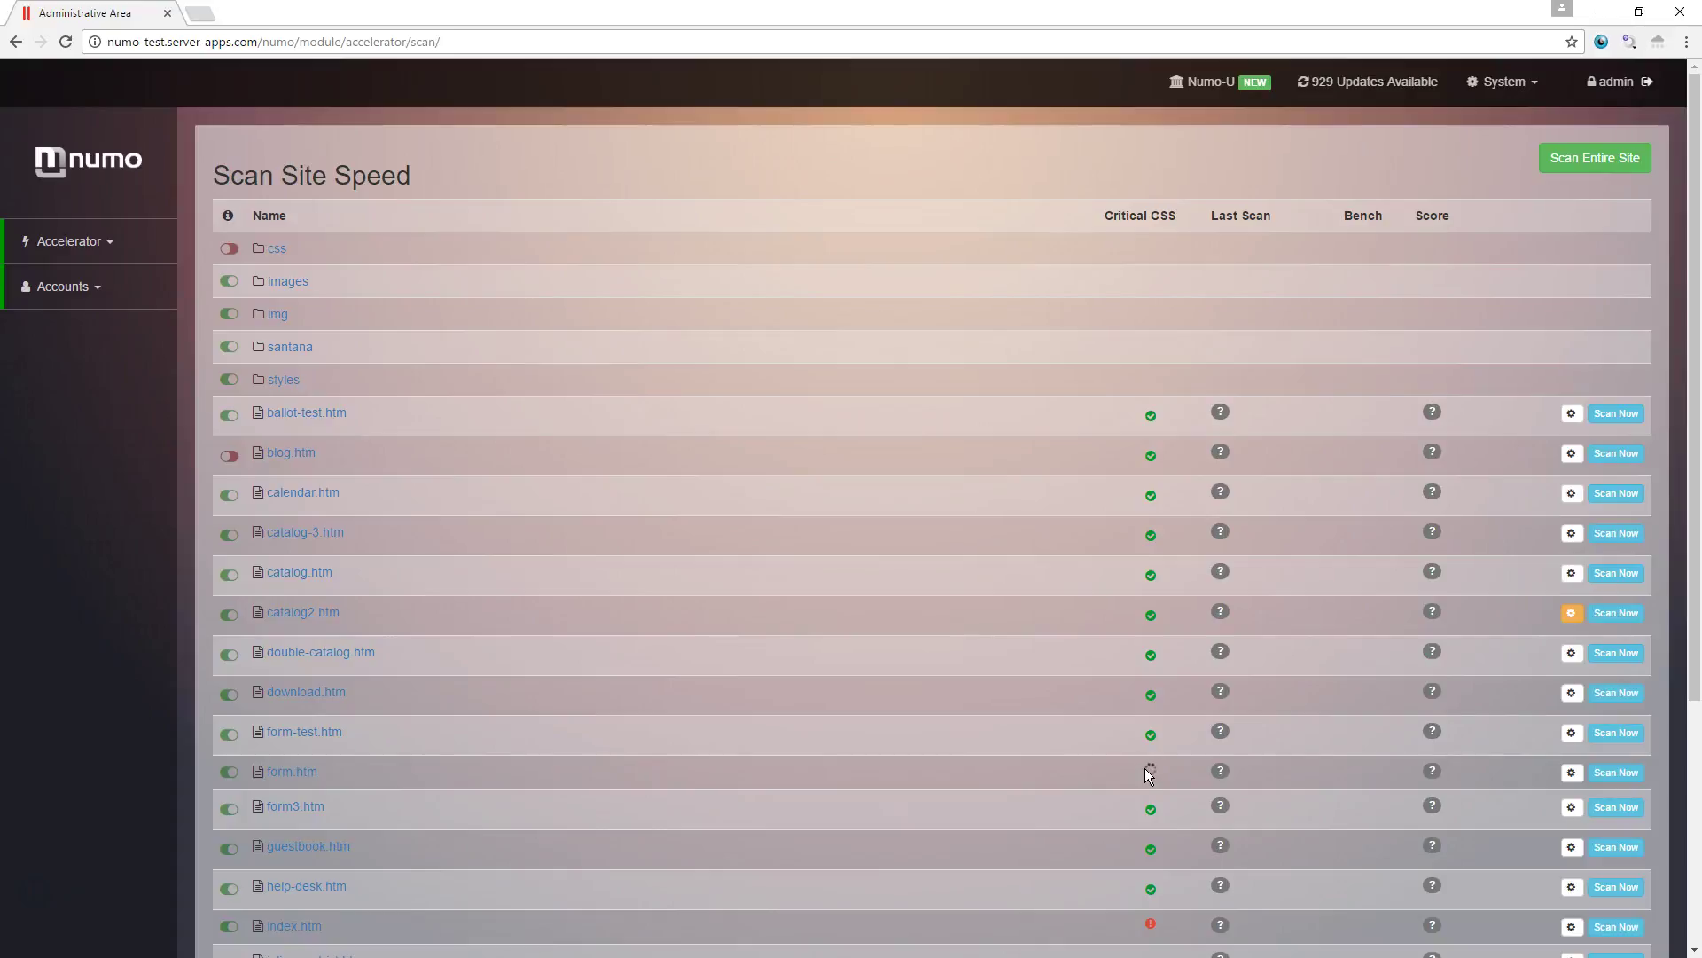
{"action": "scroll", "coordinate": [1146, 784], "scroll_direction": "down", "scroll_amount": 1}
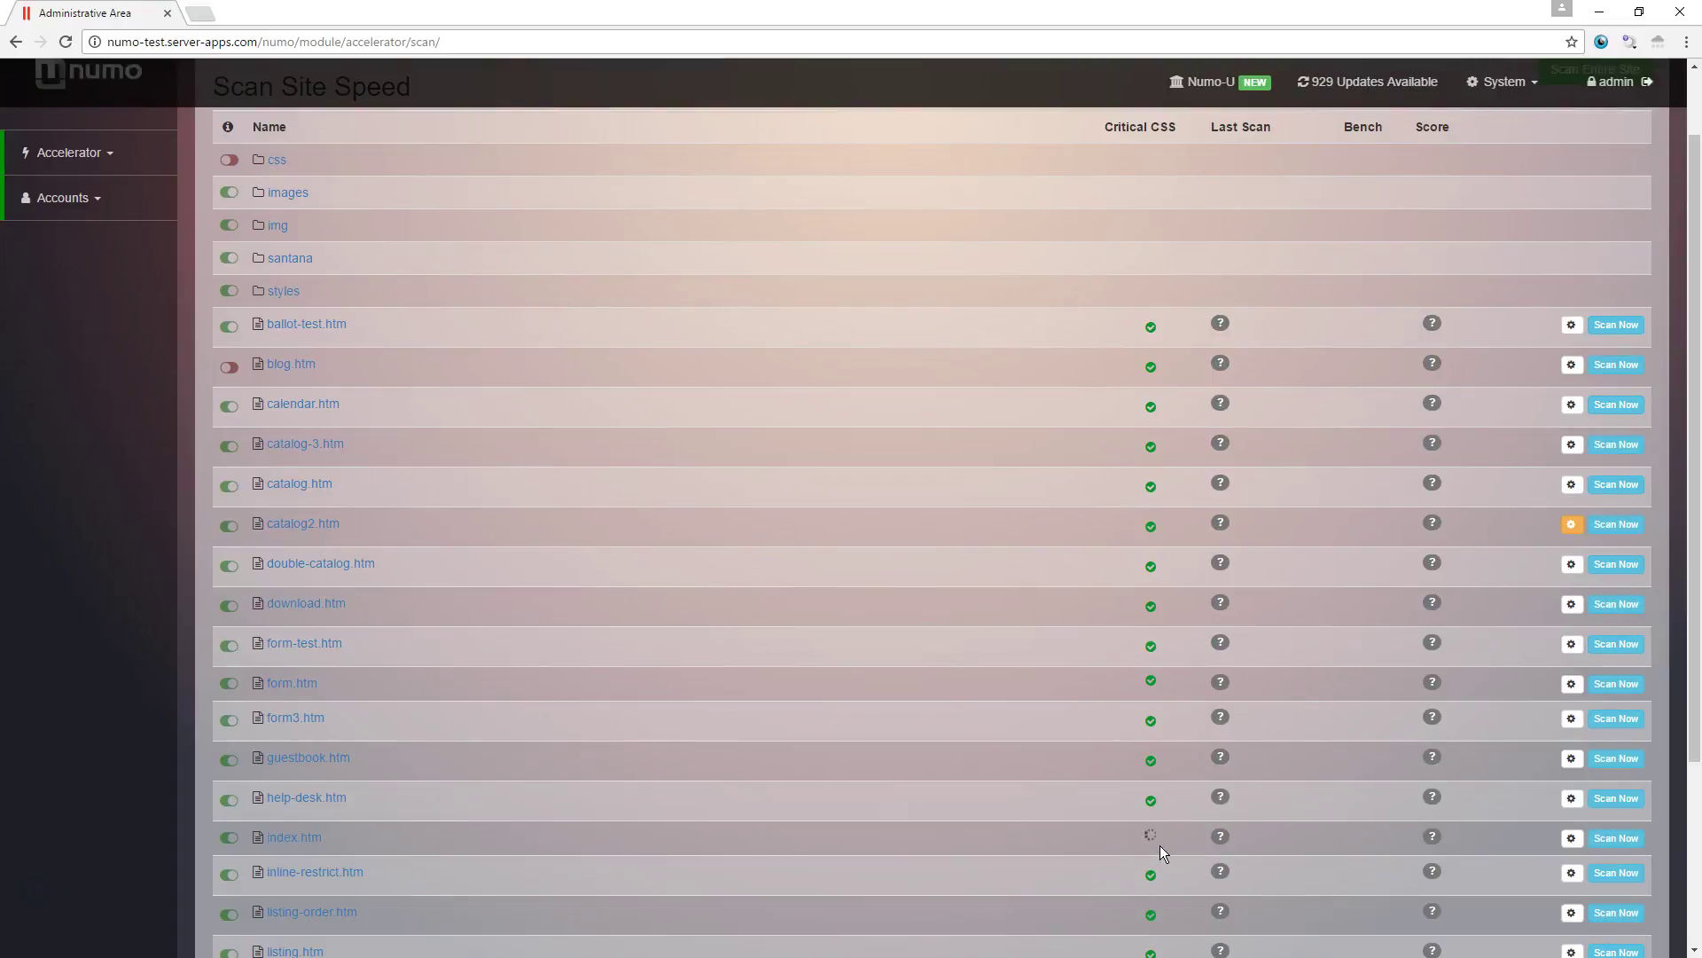
{"action": "scroll", "coordinate": [1160, 844], "scroll_direction": "up", "scroll_amount": 1}
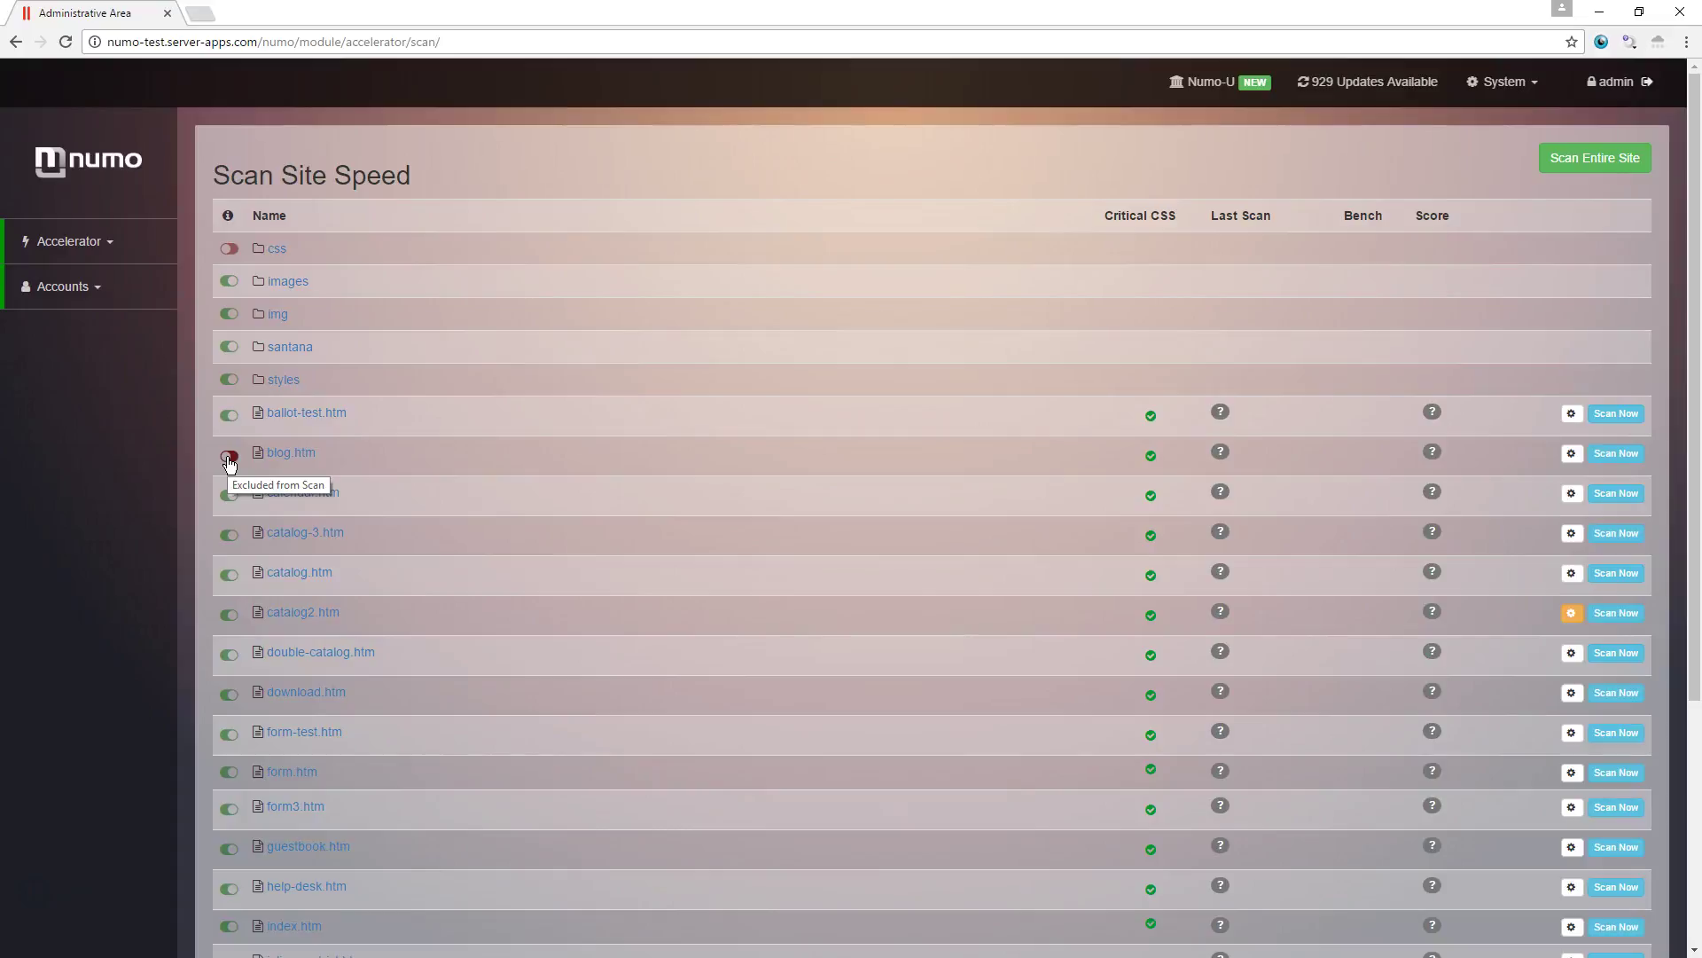
Toggle the images folder off and back on, then scan the entire site
{"action": "left_click", "coordinate": [231, 284]}
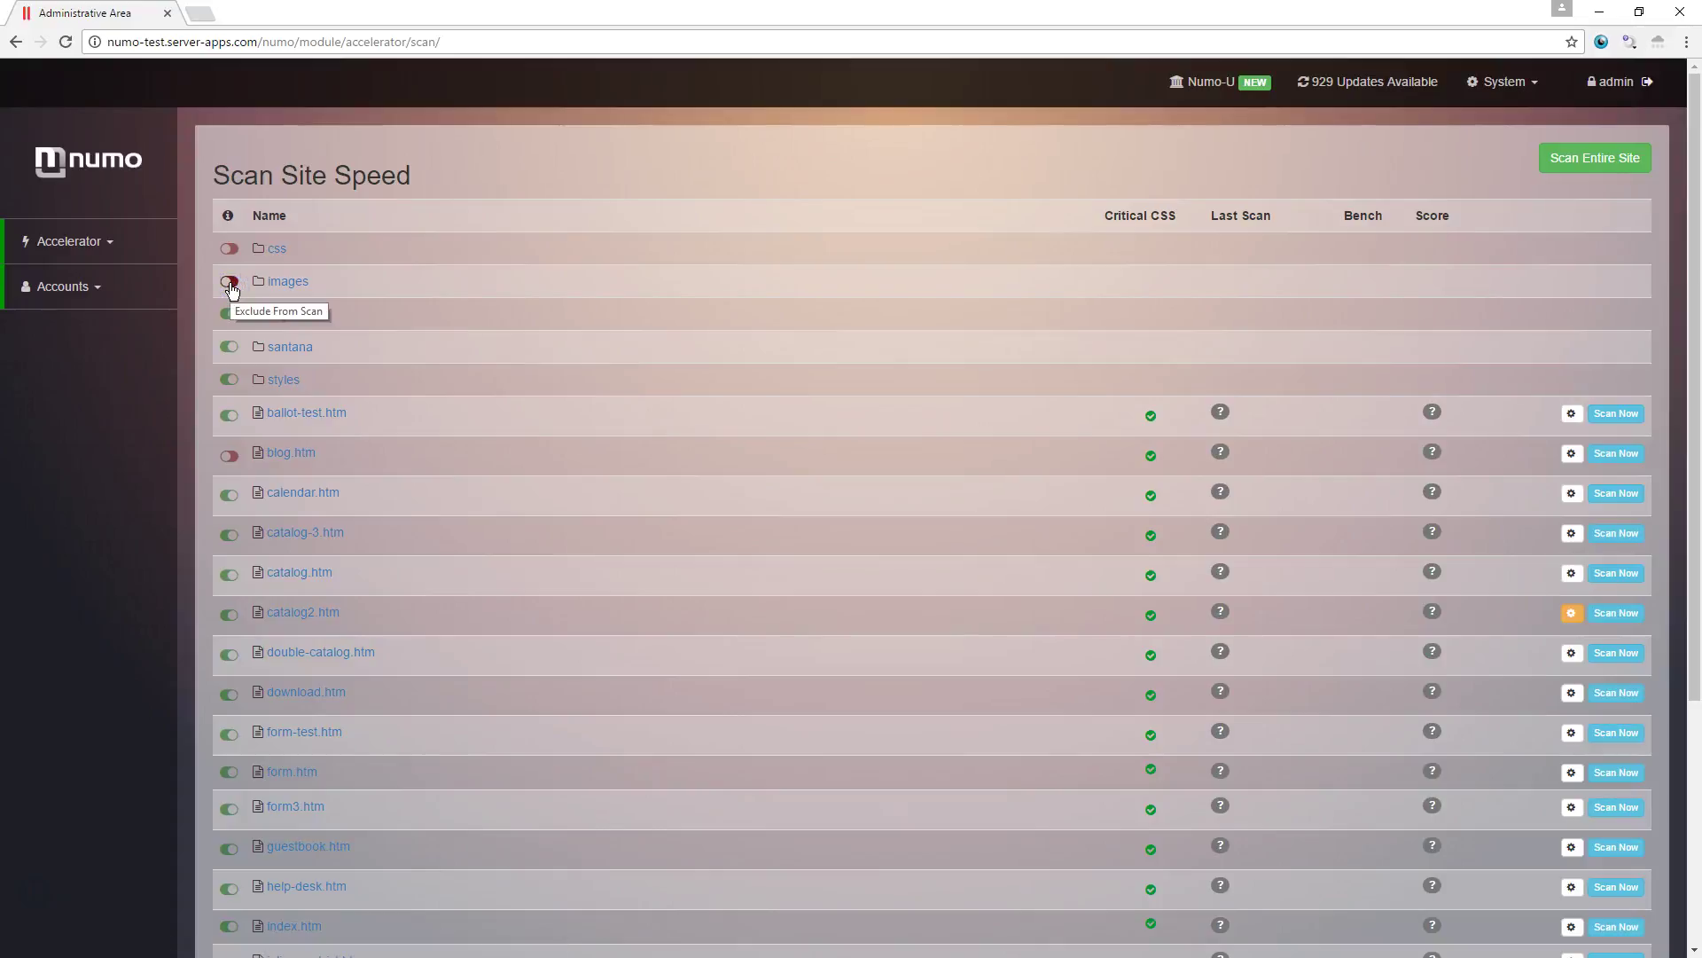
{"action": "left_click", "coordinate": [231, 285]}
{"action": "left_click", "coordinate": [1593, 163]}
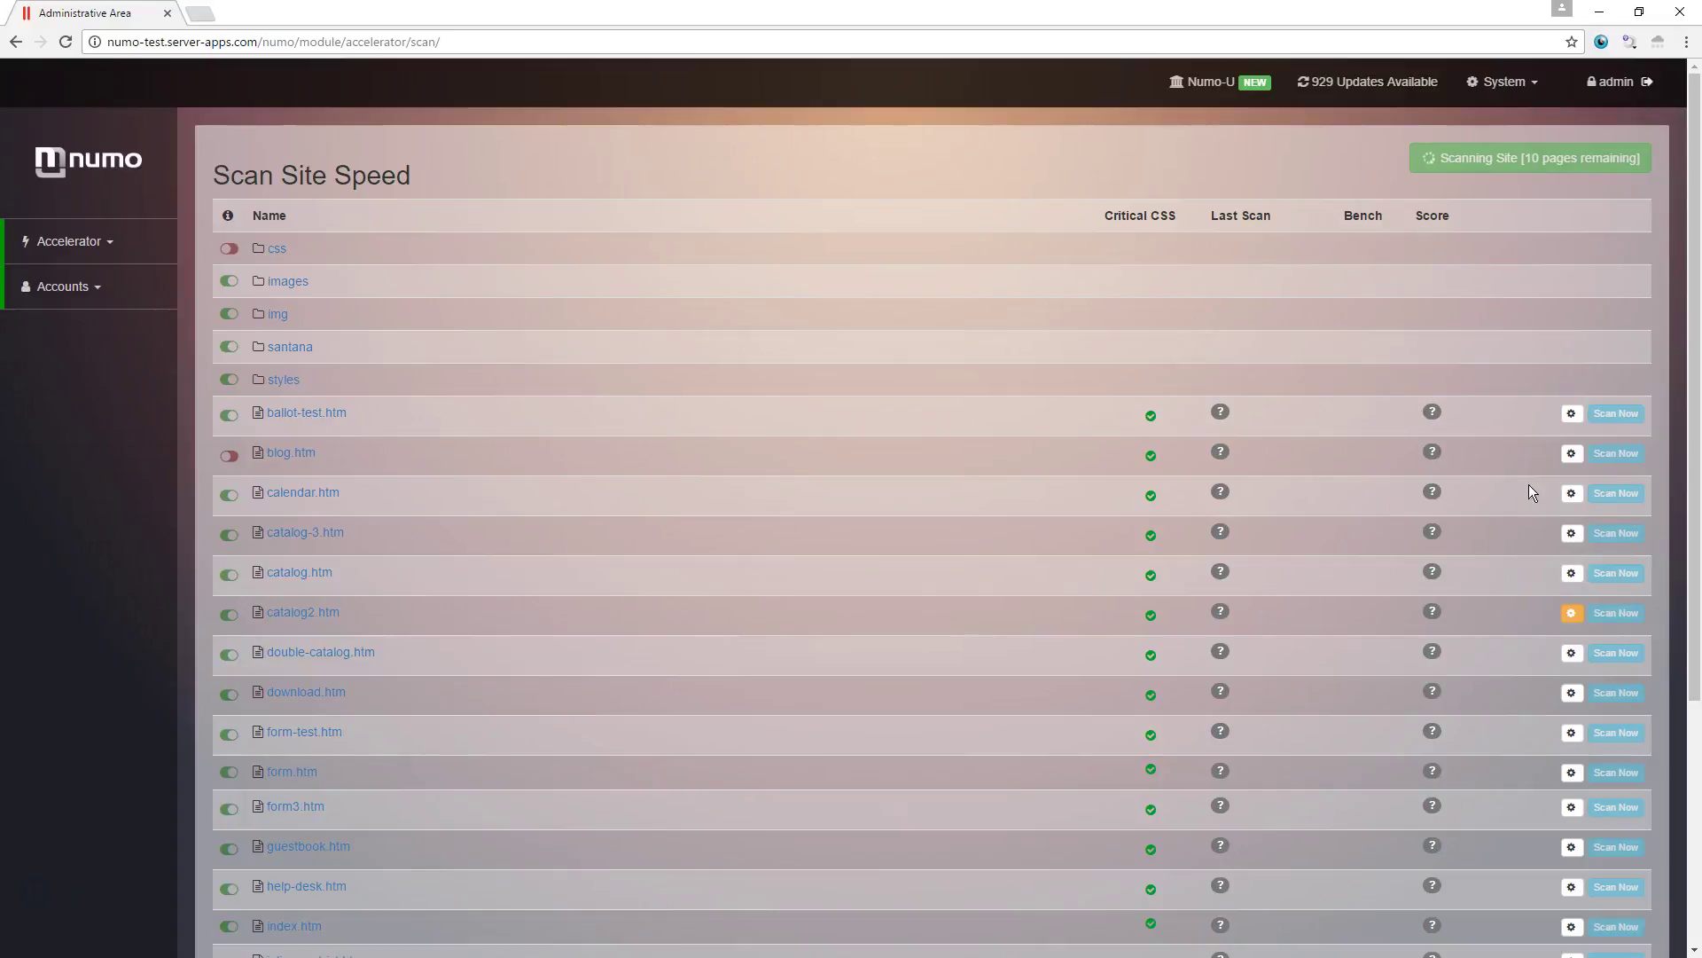
{"action": "left_click", "coordinate": [1573, 494]}
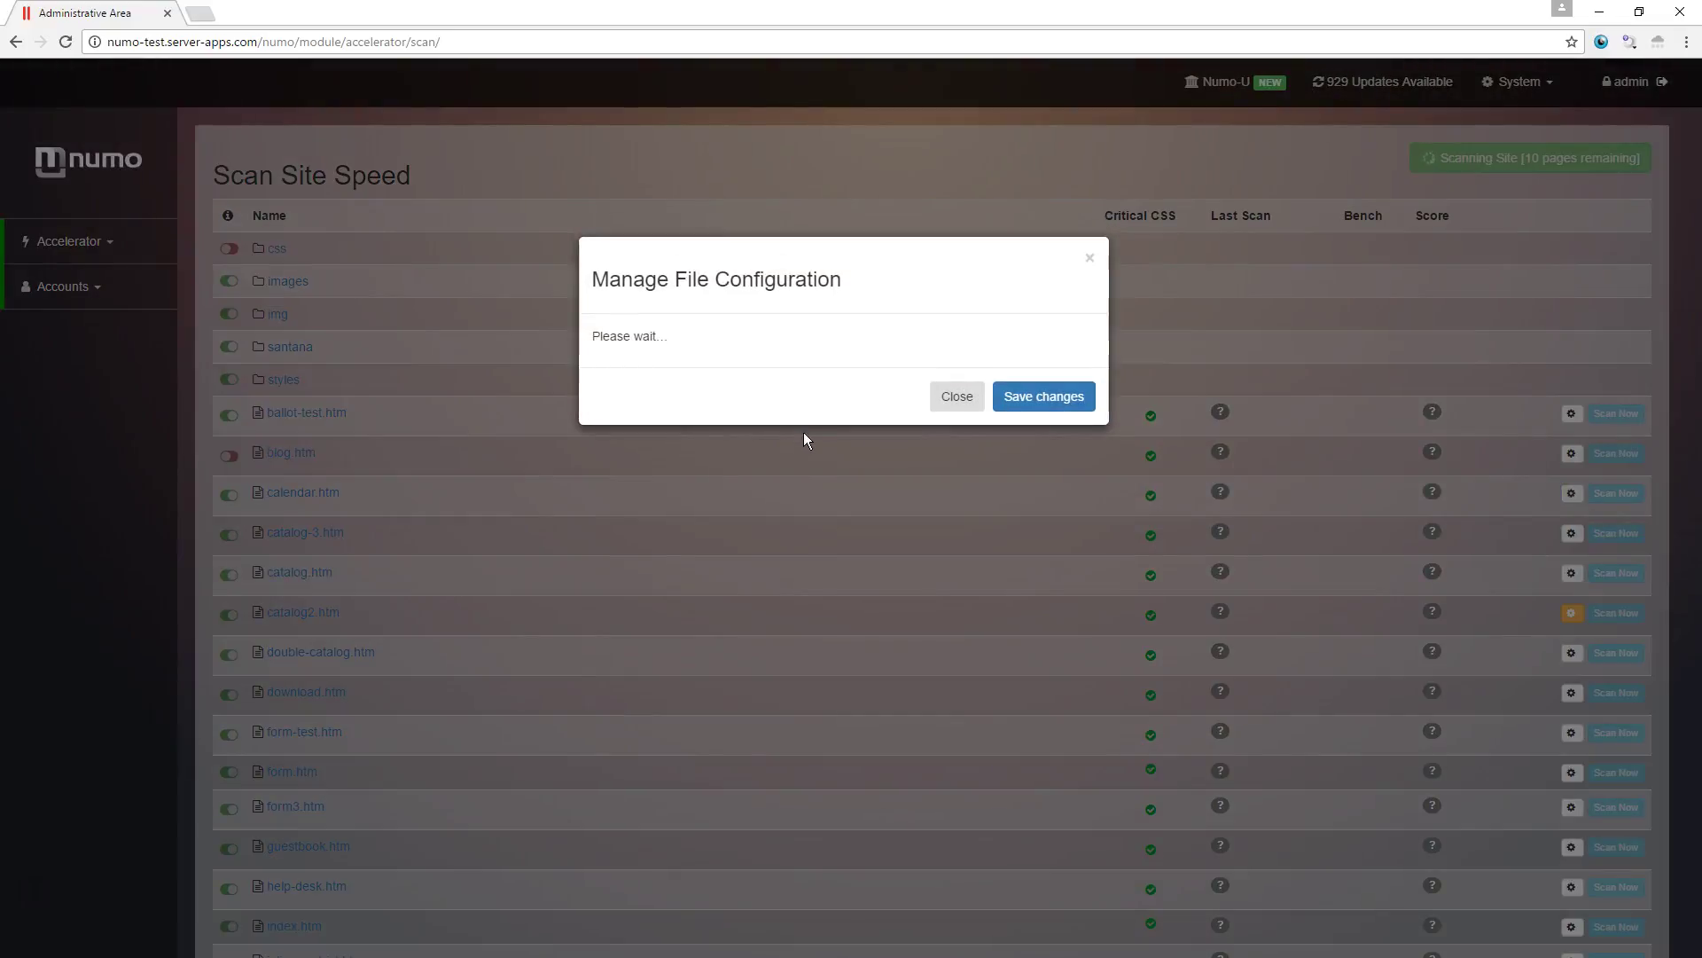
{"action": "scroll", "coordinate": [816, 475], "scroll_direction": "down", "scroll_amount": 1}
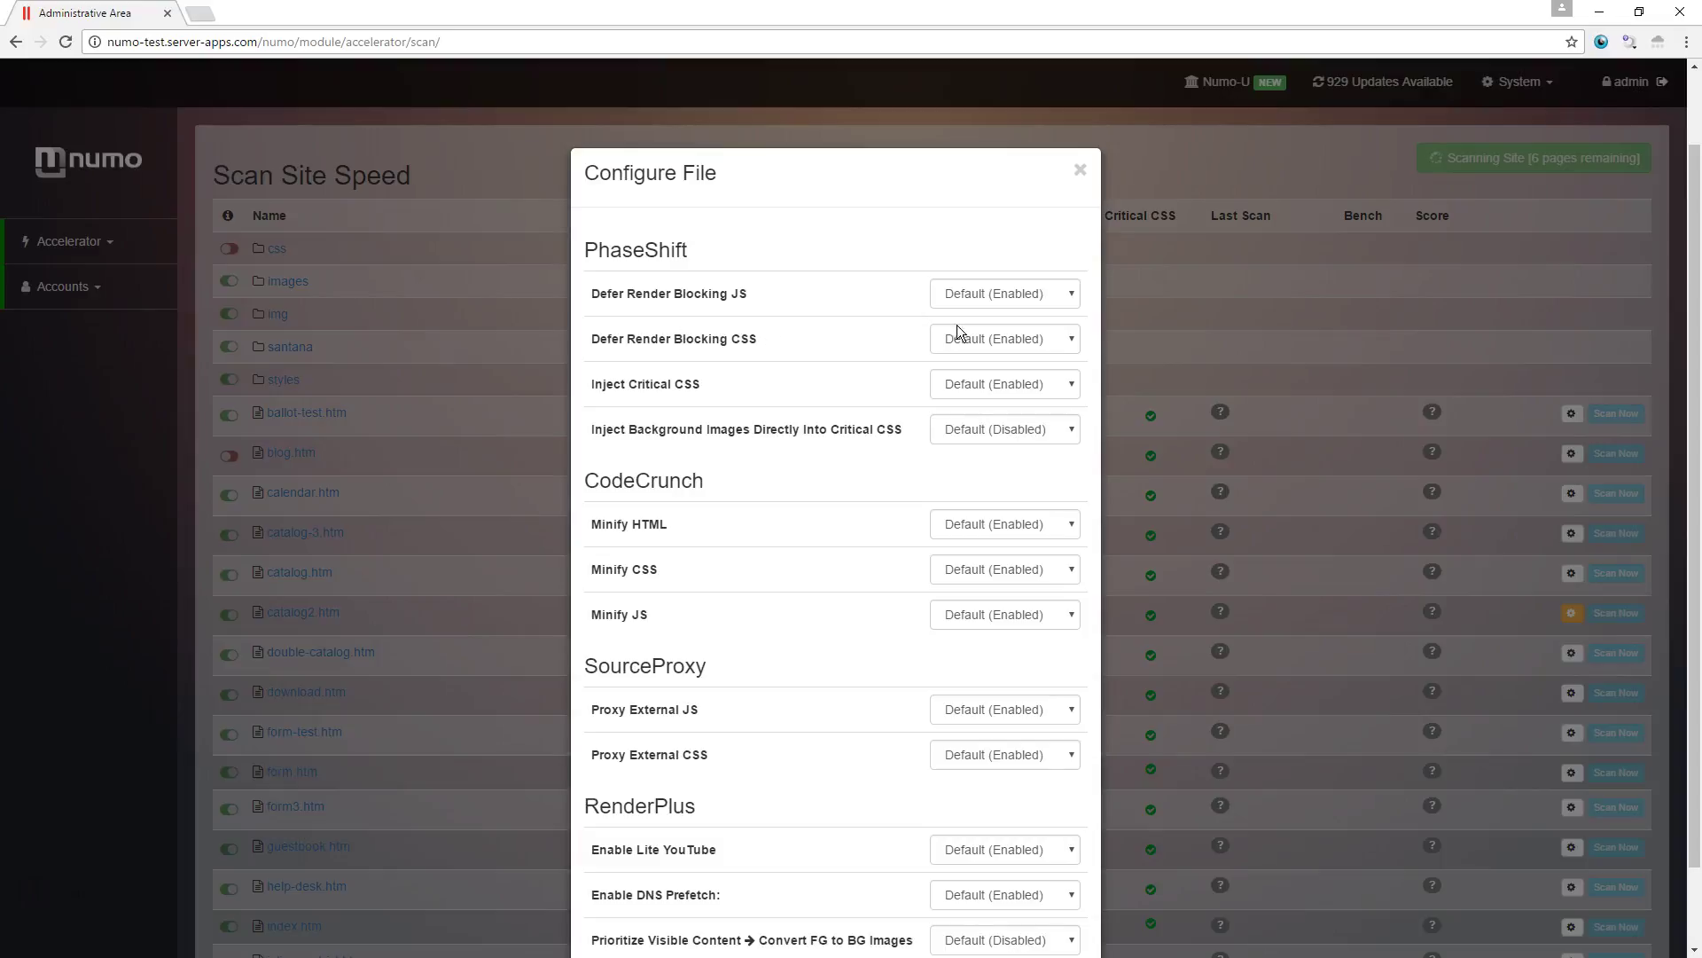
{"action": "scroll", "coordinate": [738, 597], "scroll_direction": "down", "scroll_amount": 1}
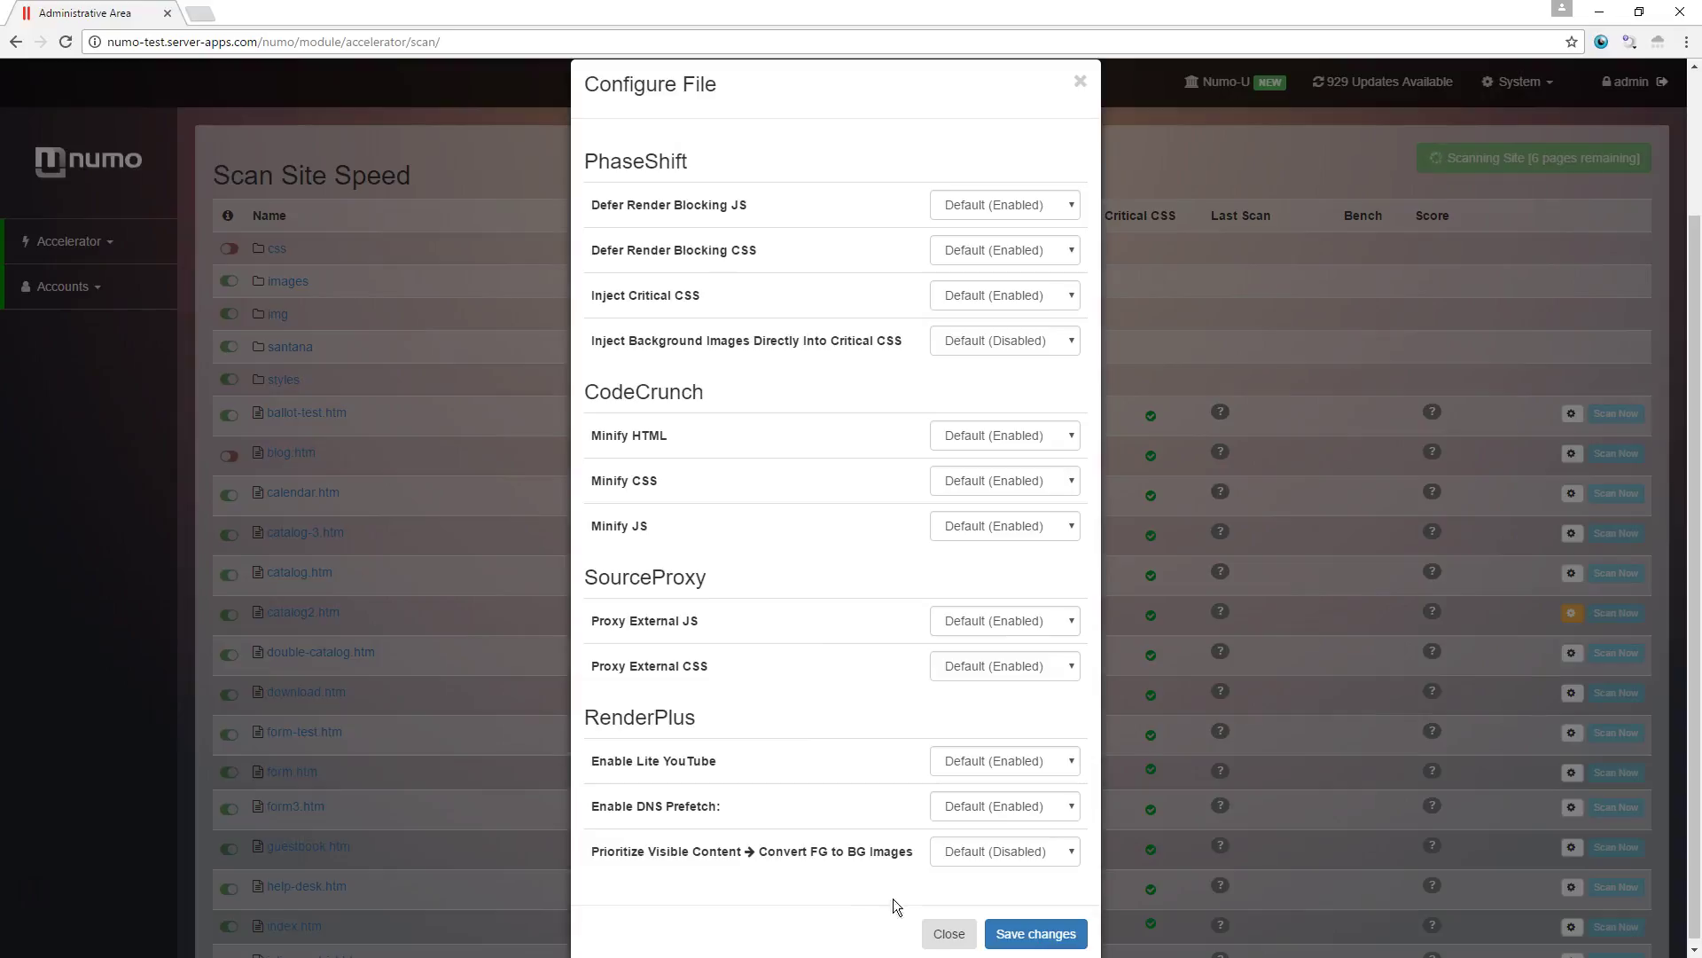
{"action": "left_click", "coordinate": [949, 934]}
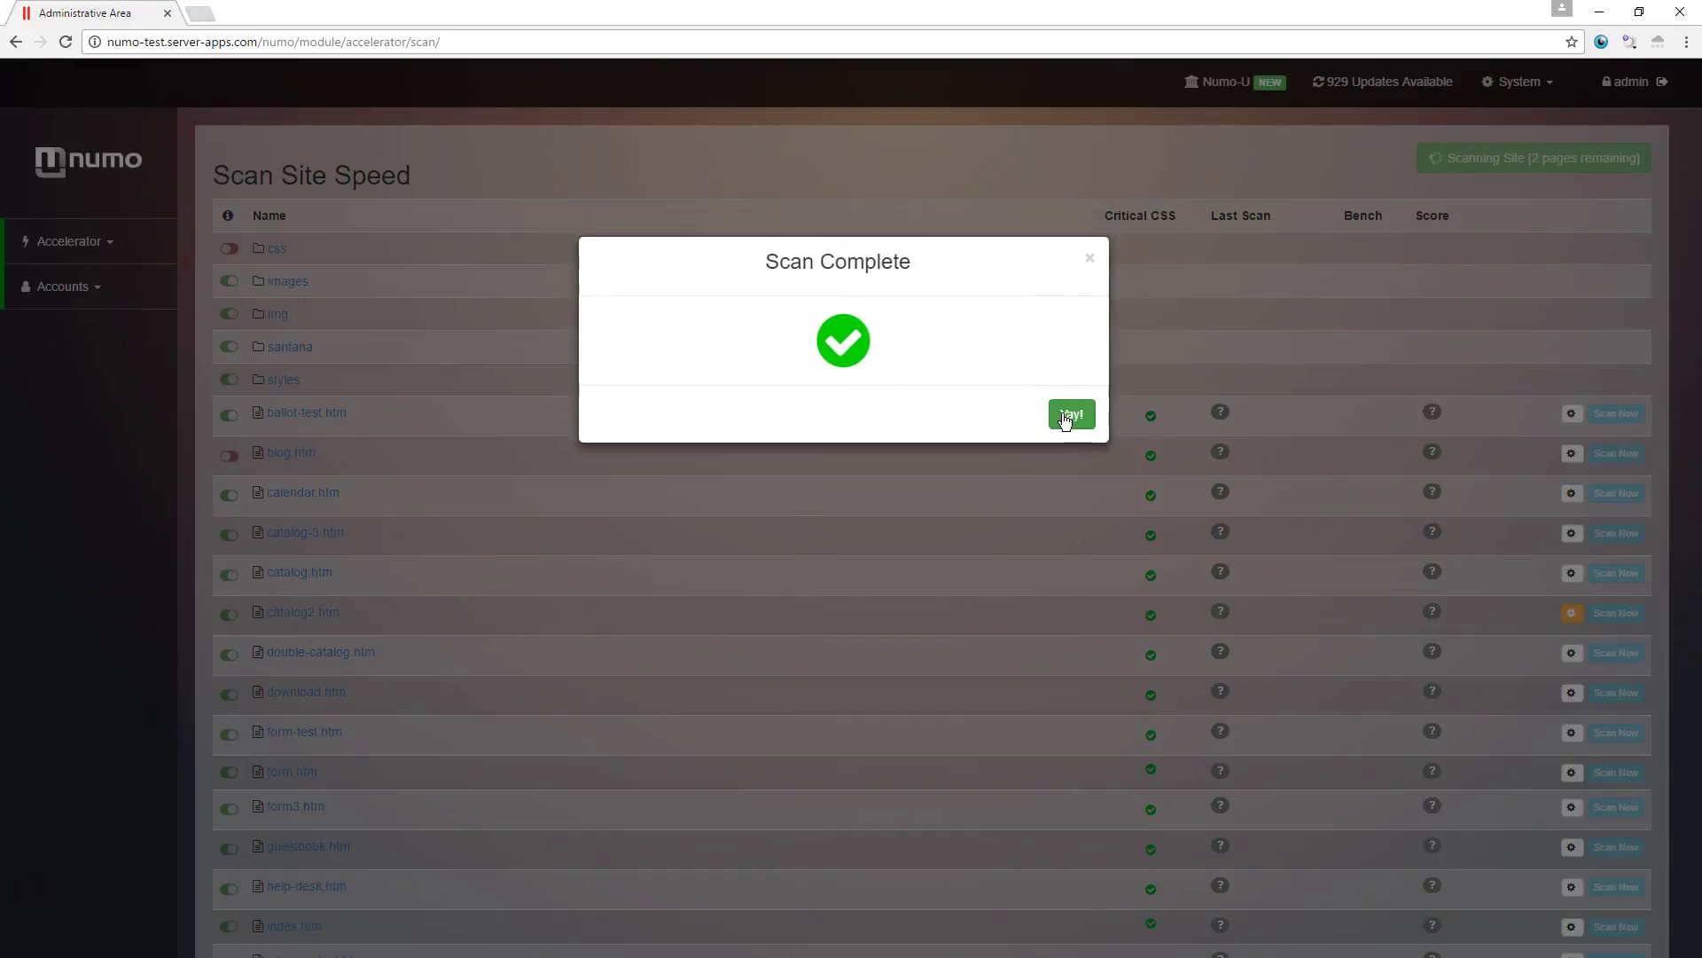
Close the Scan Complete dialog to reveal the scanned pages scoring 100
{"action": "left_click", "coordinate": [1070, 415]}
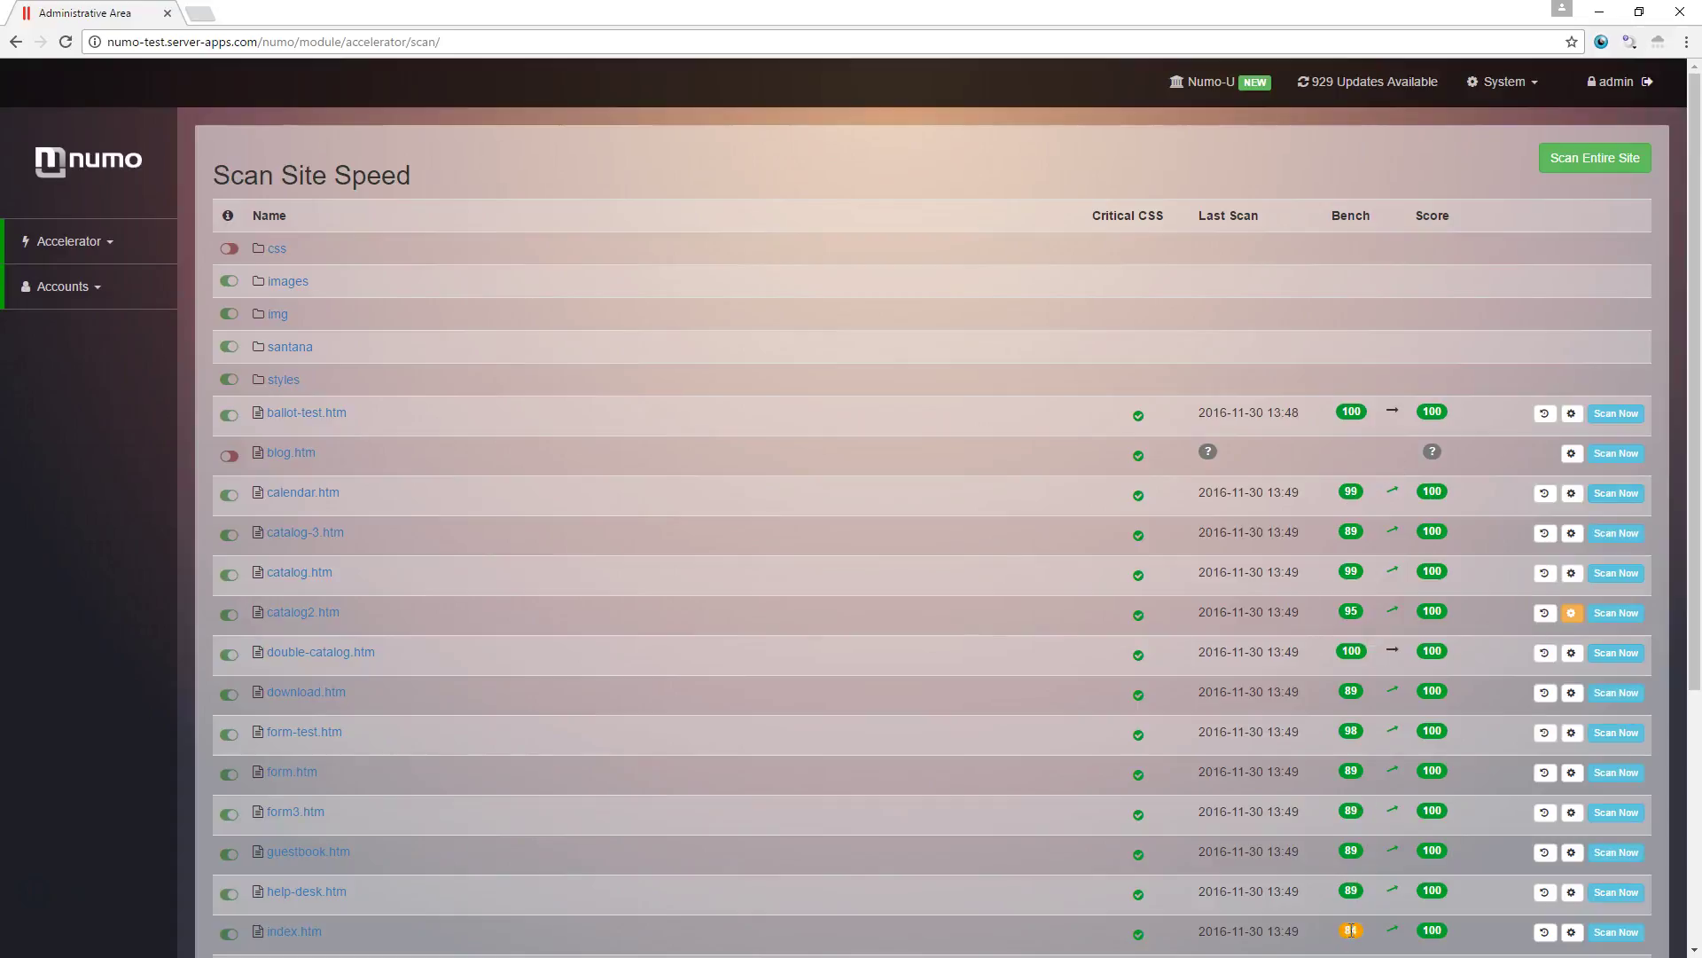
Open the santana folder to see index.htm scored 99 against a bench of 34
{"action": "left_click", "coordinate": [285, 352]}
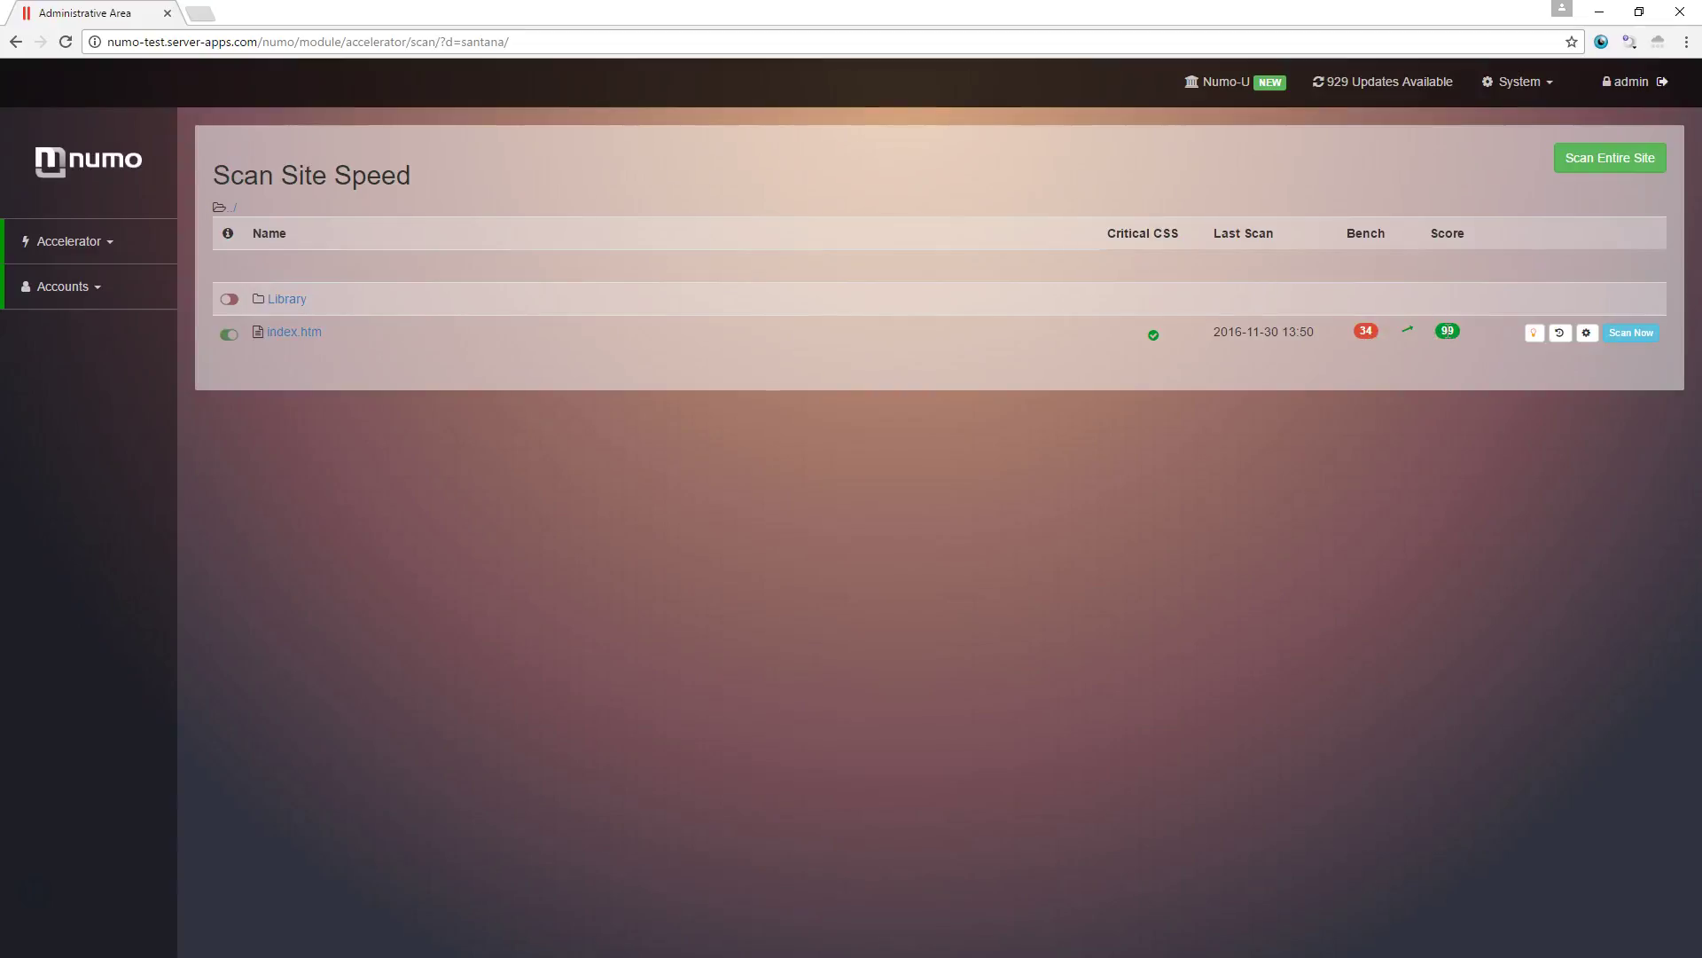
Return to the site's root folder and scroll down the scan list to catalog2.htm
{"action": "left_click", "coordinate": [232, 211]}
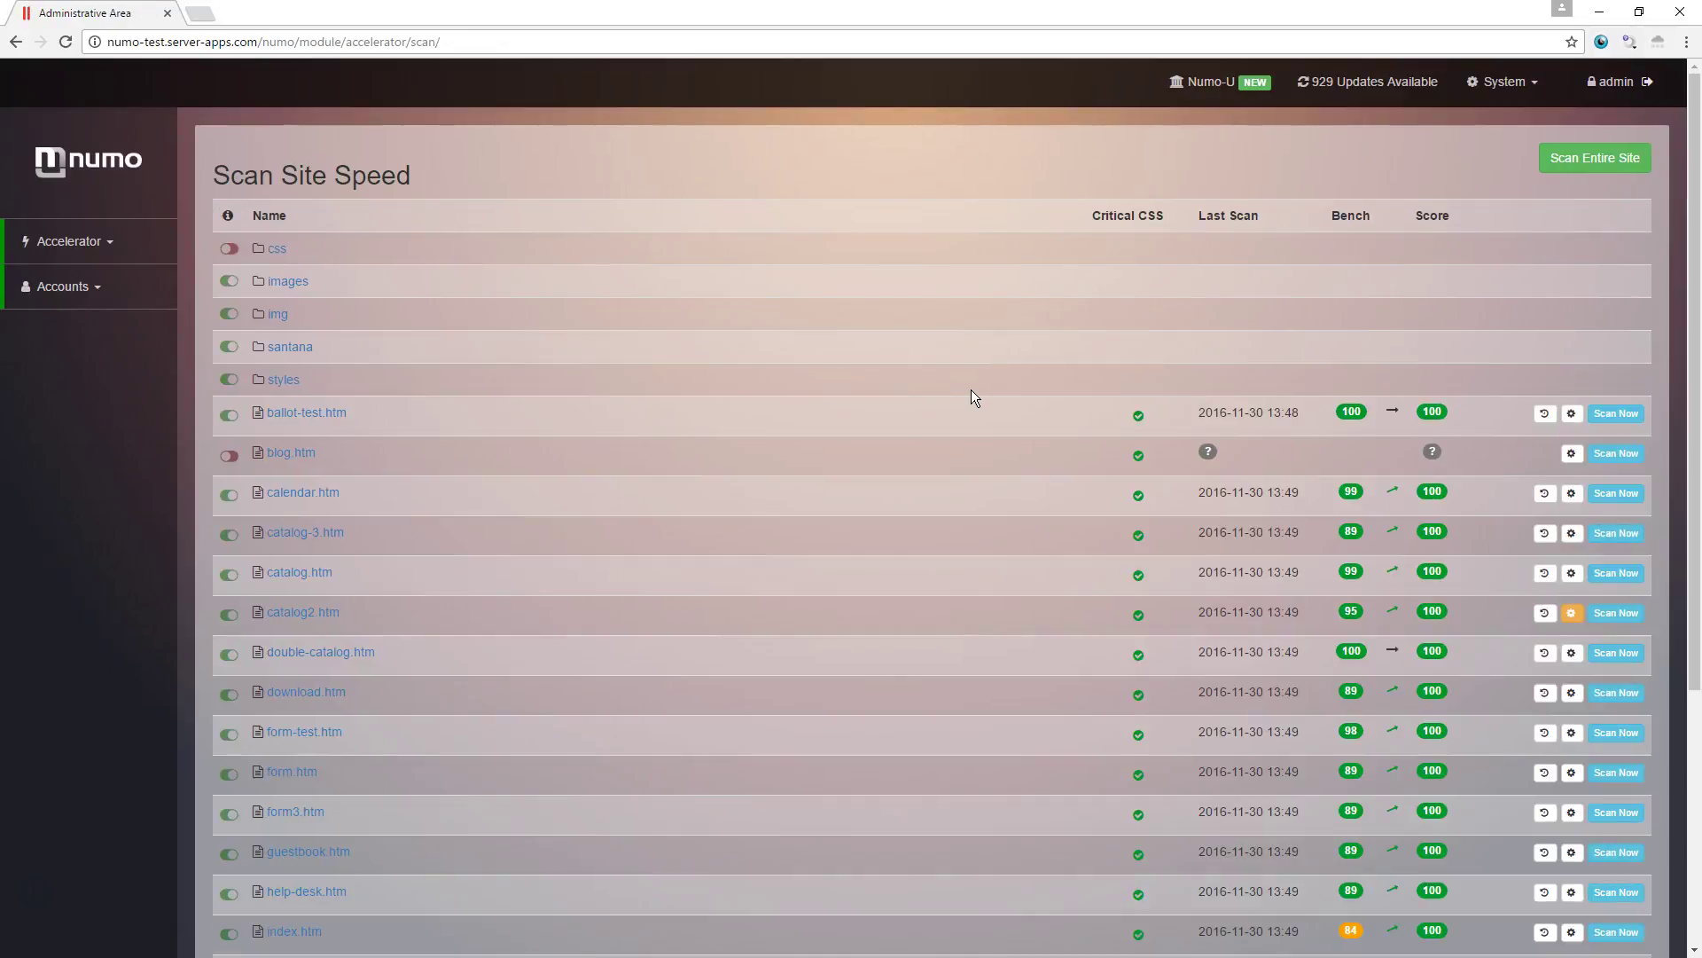
{"action": "scroll", "coordinate": [971, 390], "scroll_direction": "down", "scroll_amount": 1}
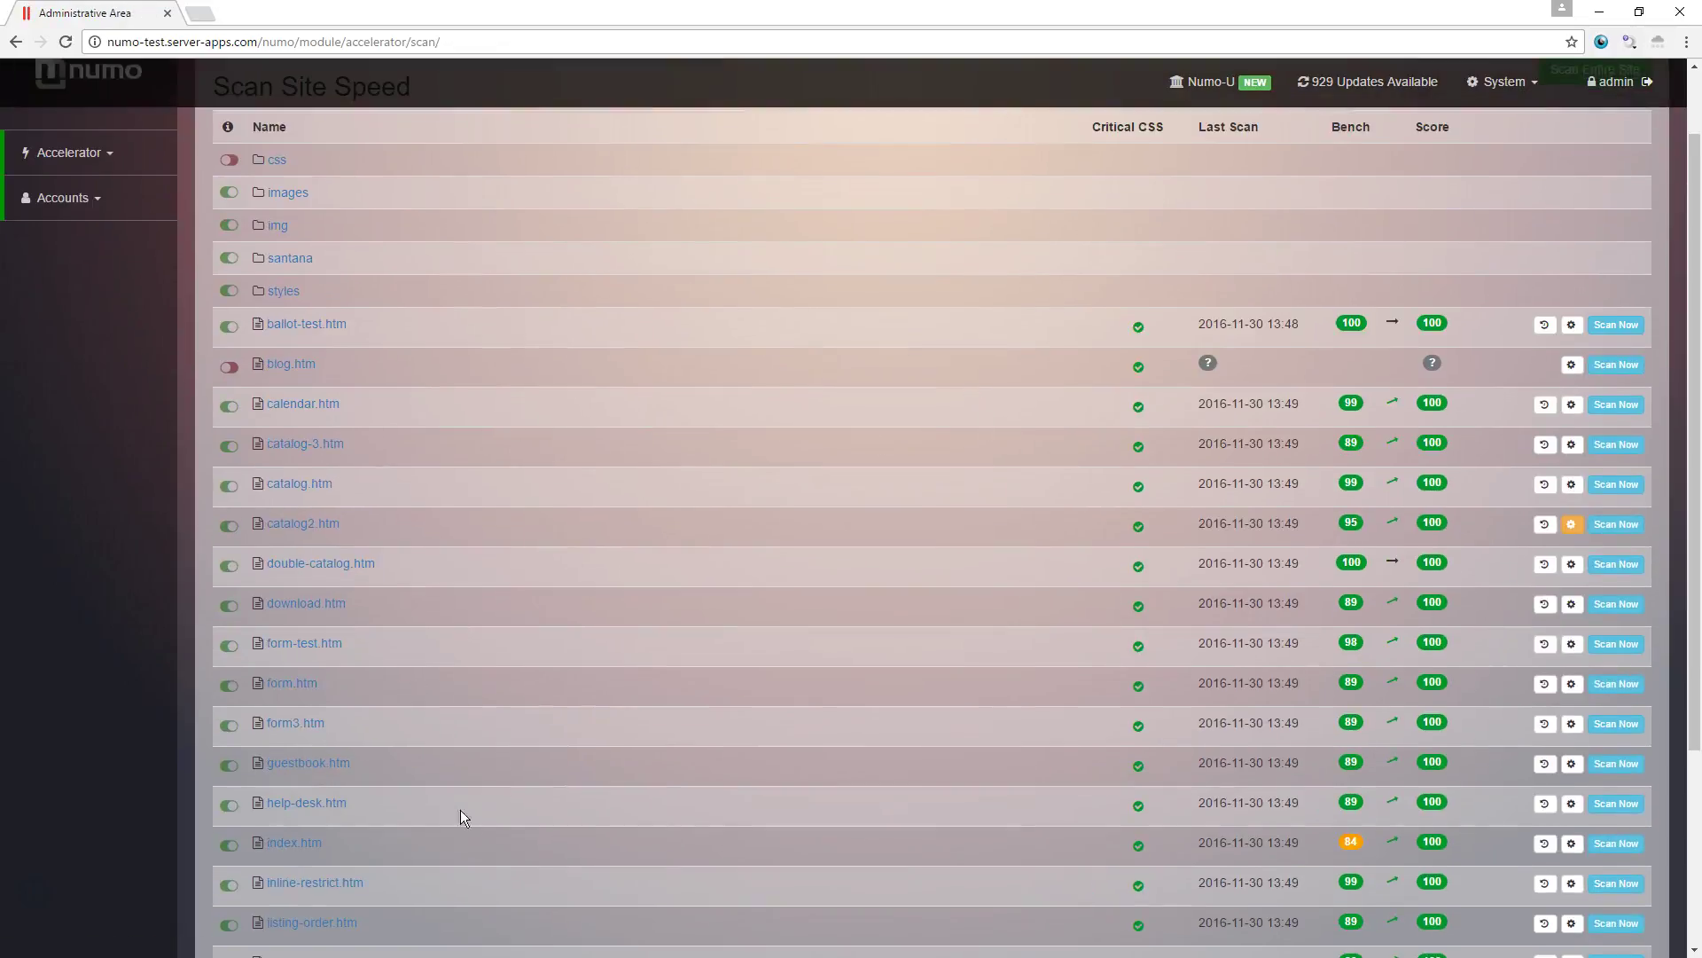
{"action": "scroll", "coordinate": [757, 818], "scroll_direction": "down", "scroll_amount": 1}
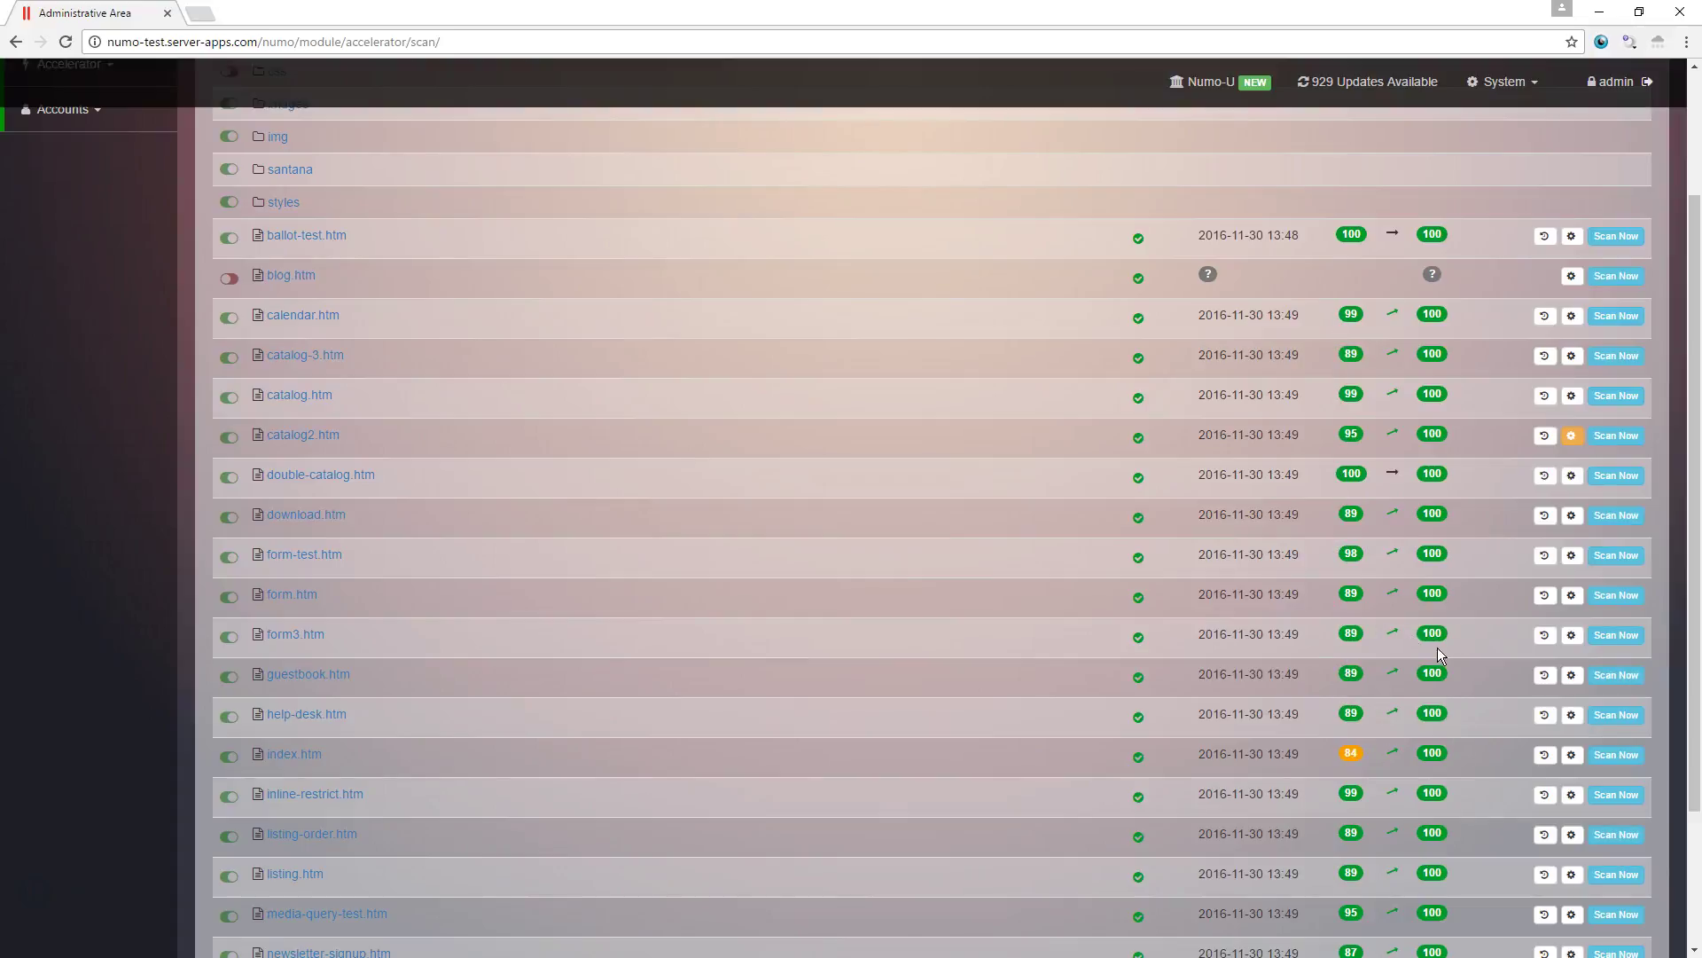
In catalog2.htm's Configure File, choose Default (Disabled) for Prioritize Visible Content and save
{"action": "left_click", "coordinate": [1572, 436]}
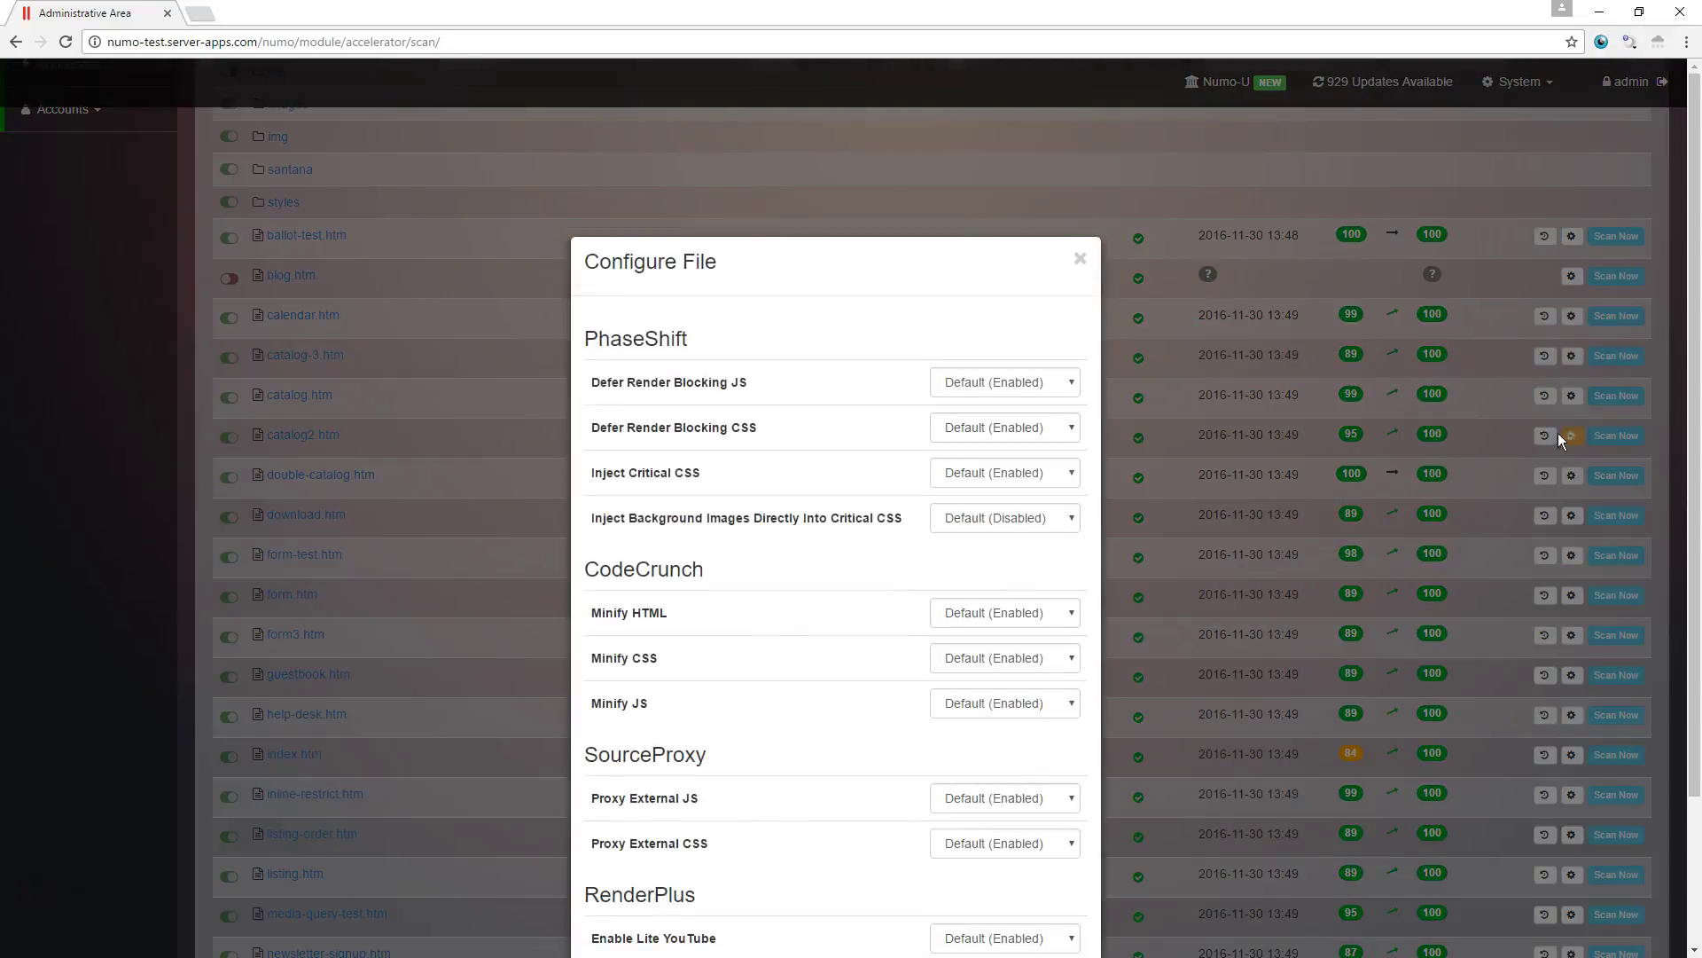
{"action": "scroll", "coordinate": [784, 723], "scroll_direction": "down", "scroll_amount": 2}
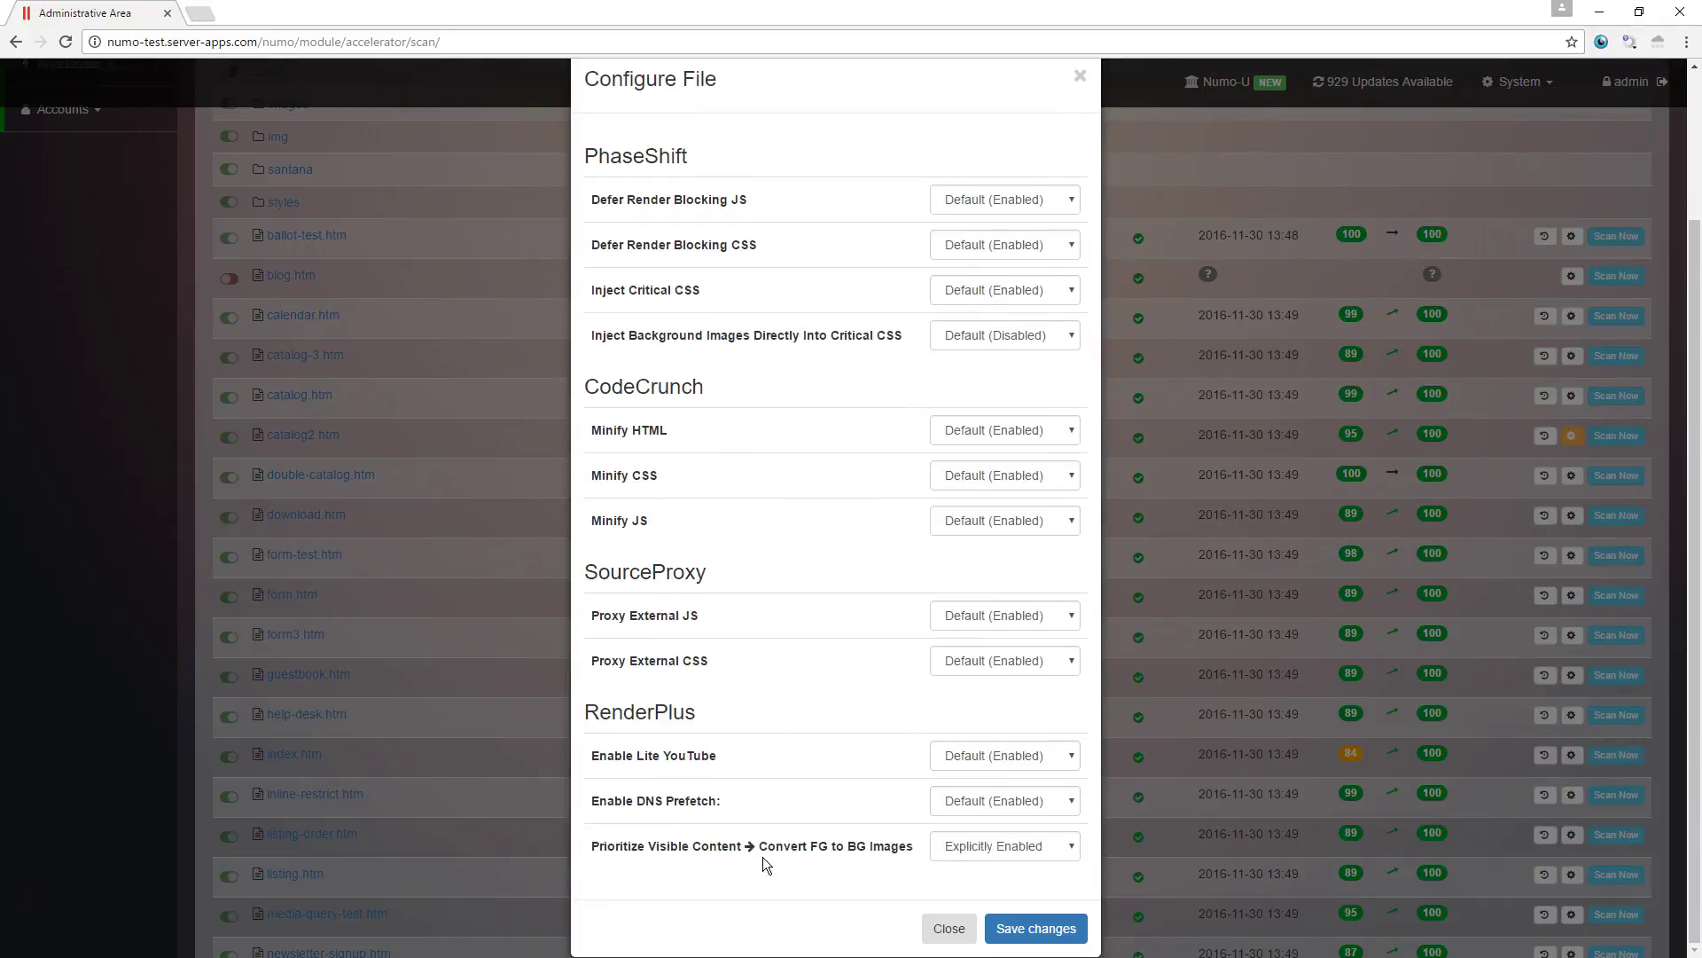
{"action": "left_click", "coordinate": [959, 844]}
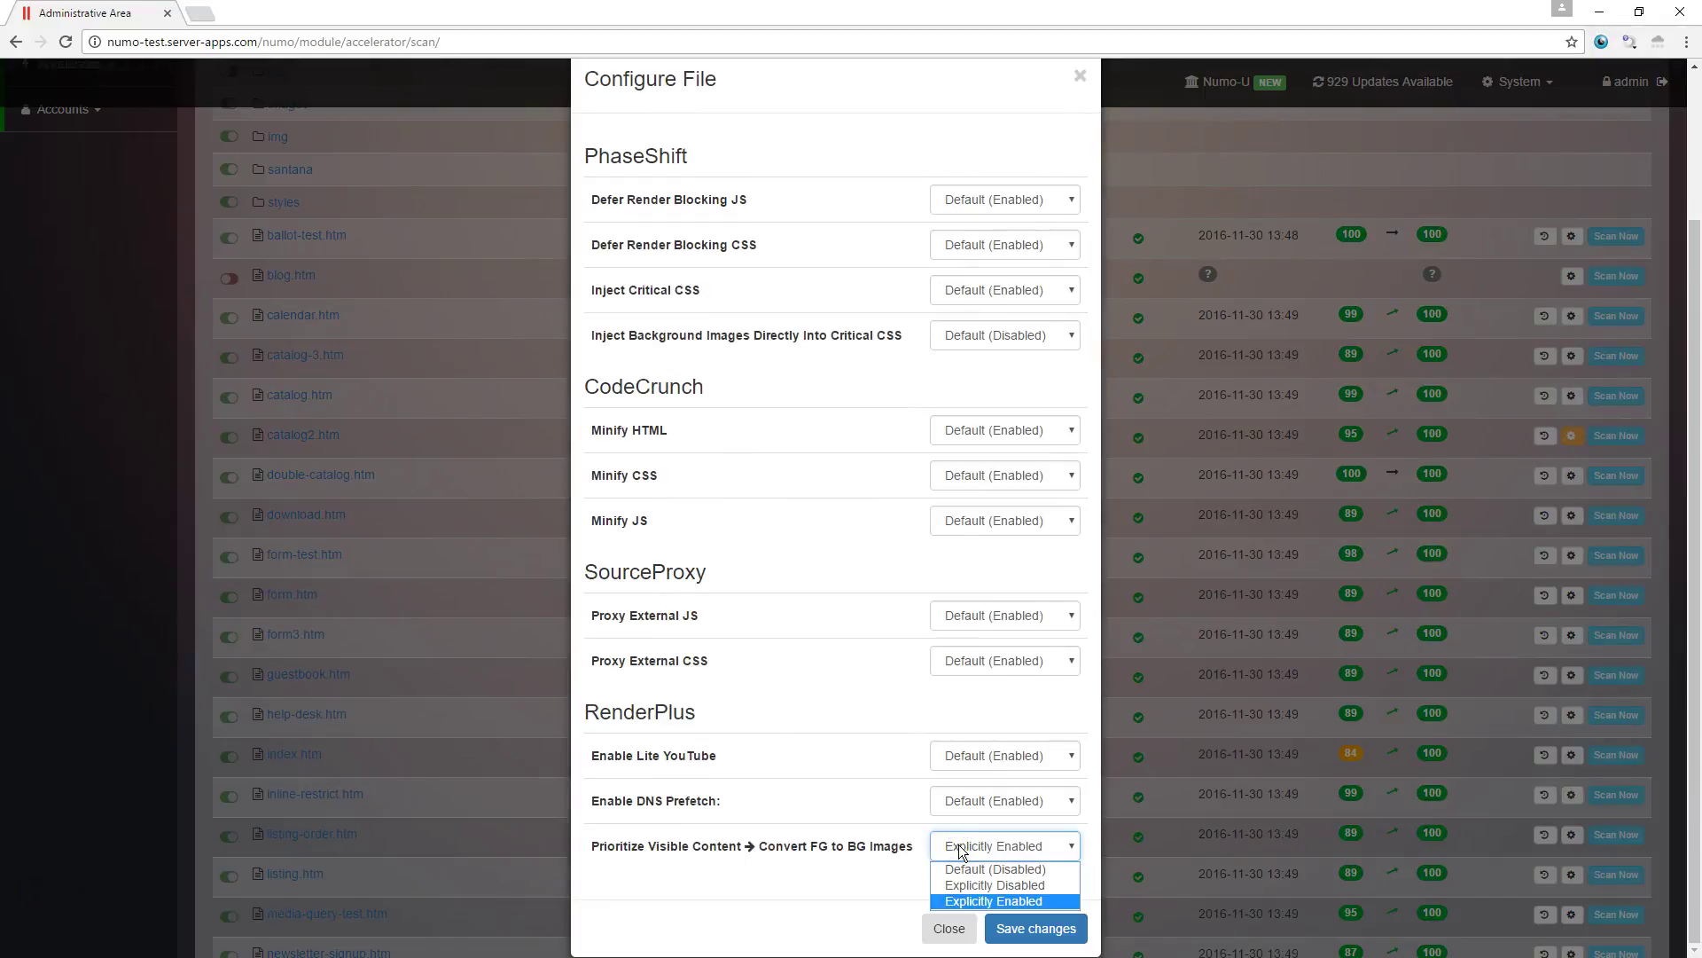
{"action": "left_click", "coordinate": [959, 870]}
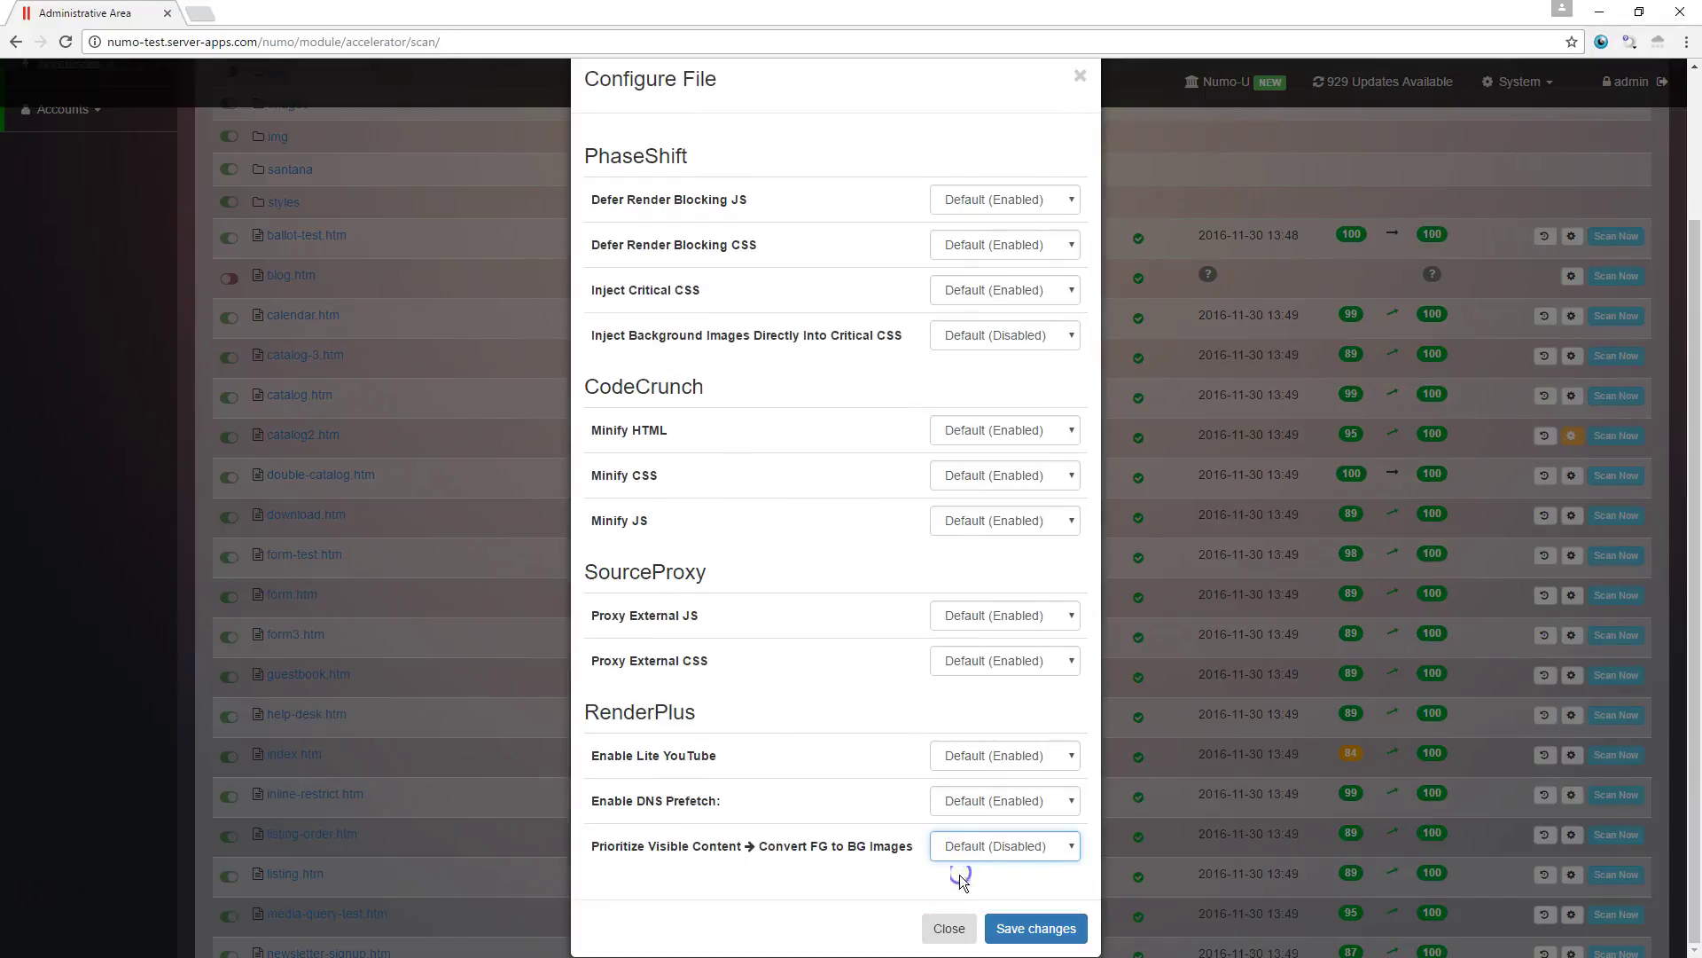
{"action": "left_click", "coordinate": [1022, 931]}
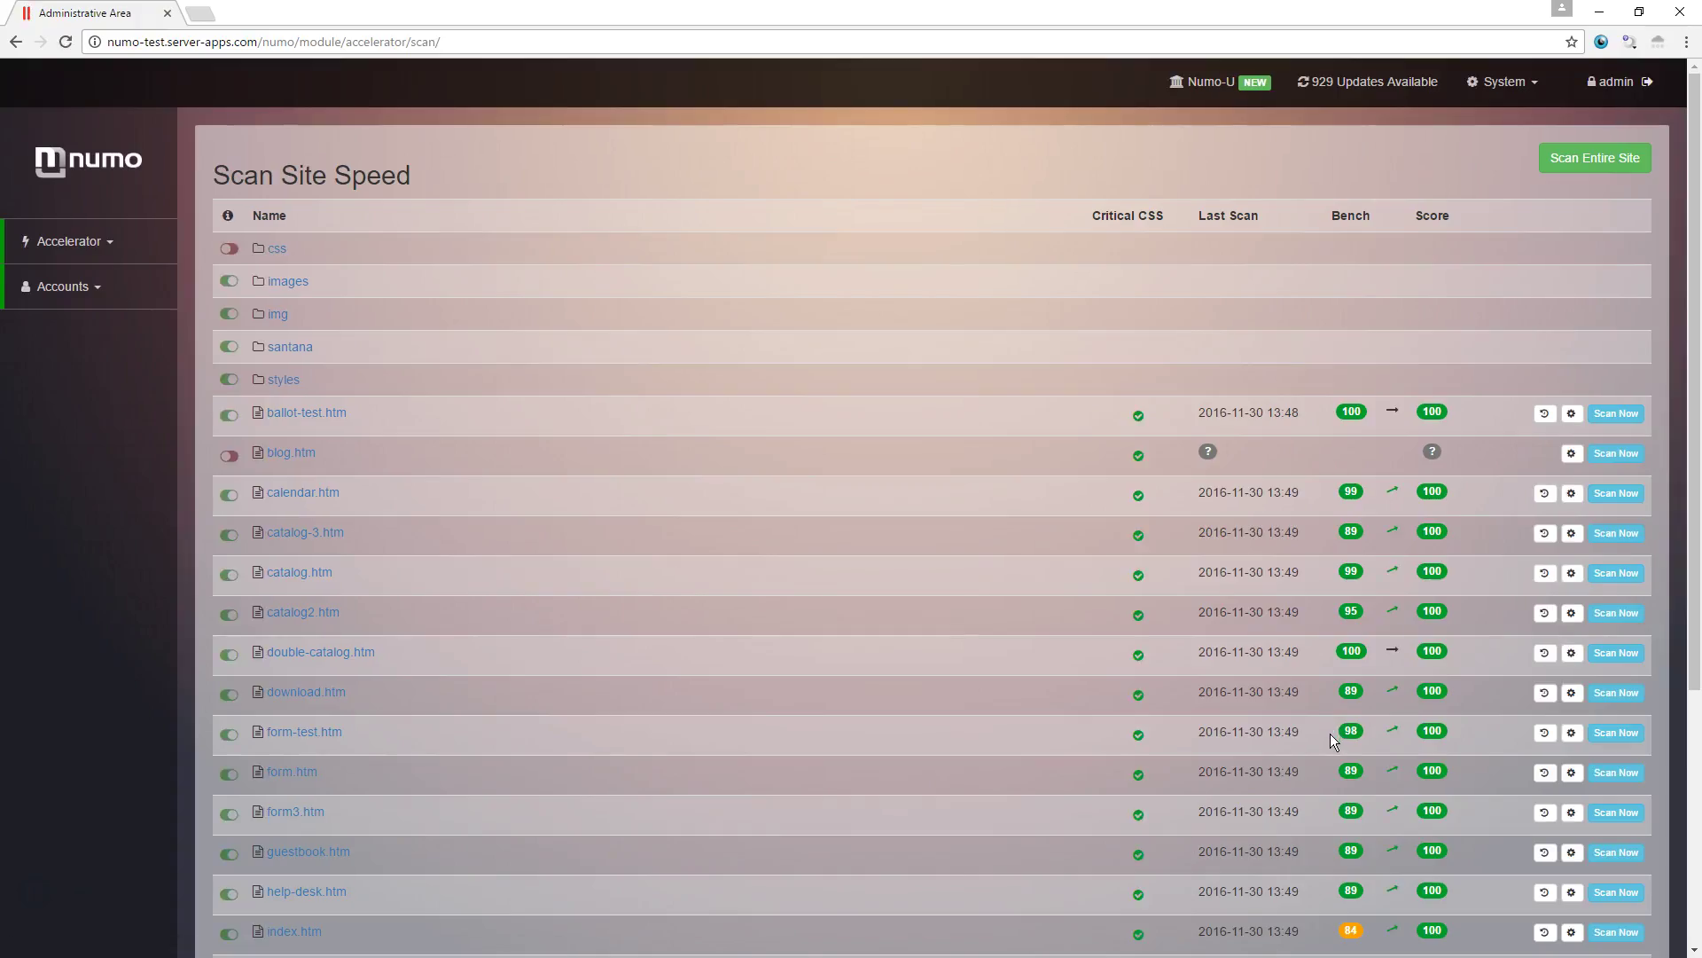
Rescan catalog2.htm and review its results, where only Prioritize visible content fails
{"action": "left_click", "coordinate": [1617, 612]}
{"action": "left_click", "coordinate": [1520, 614]}
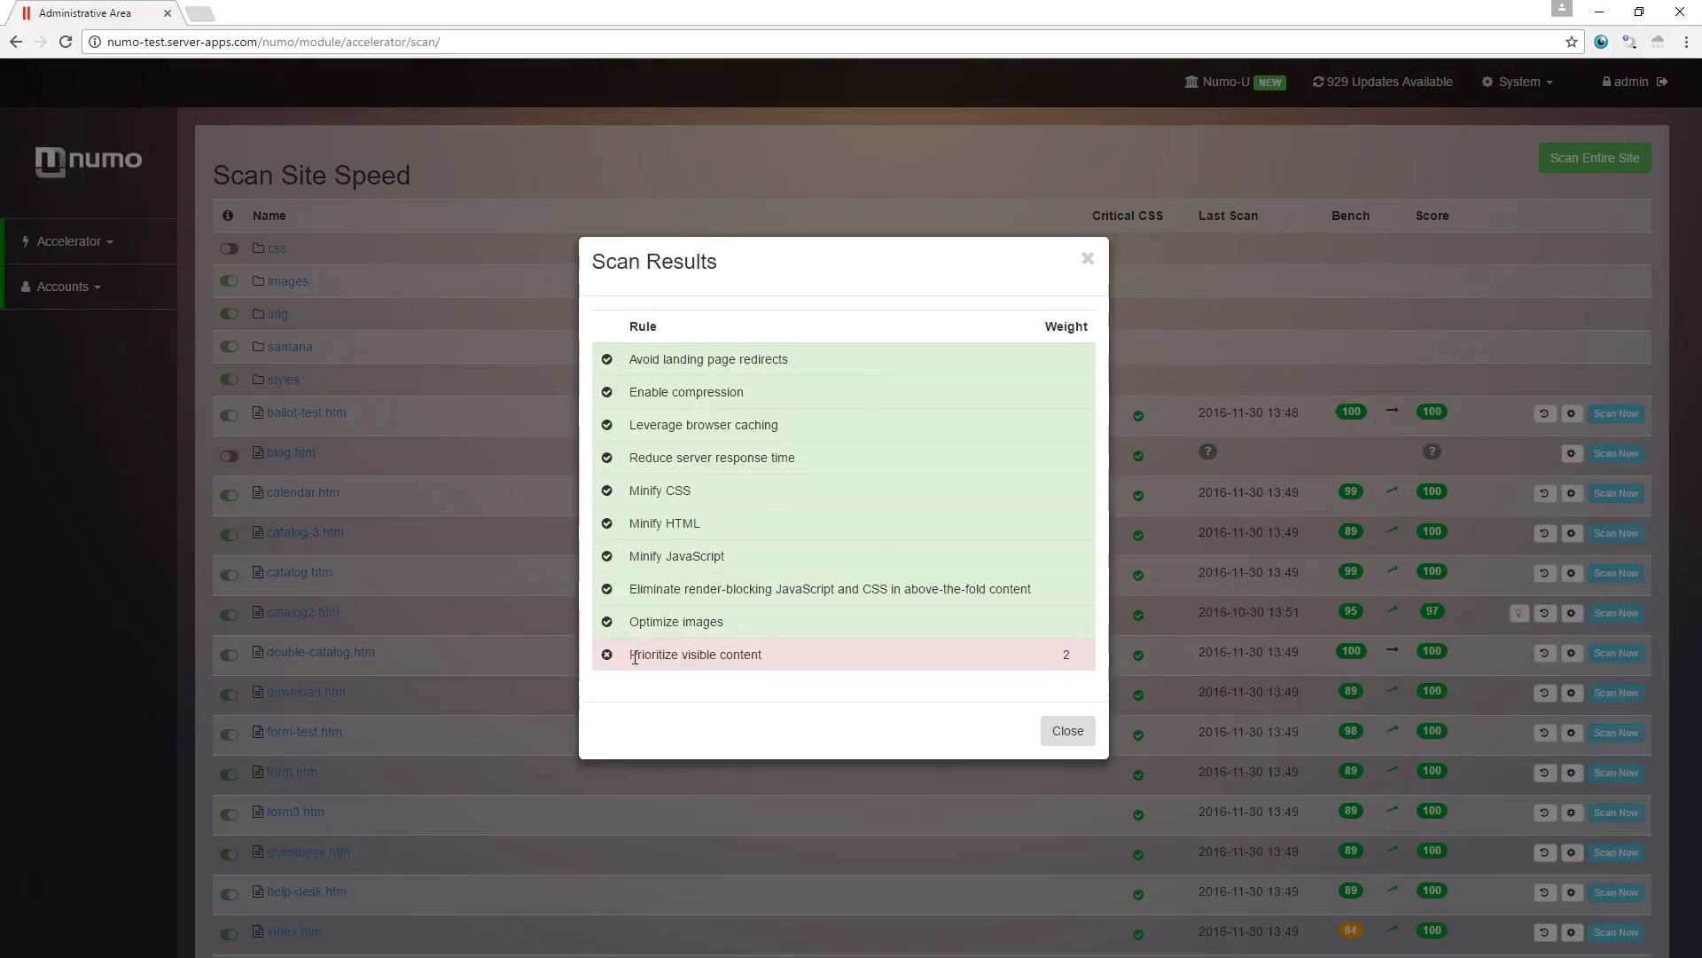
{"action": "left_click", "coordinate": [1063, 730]}
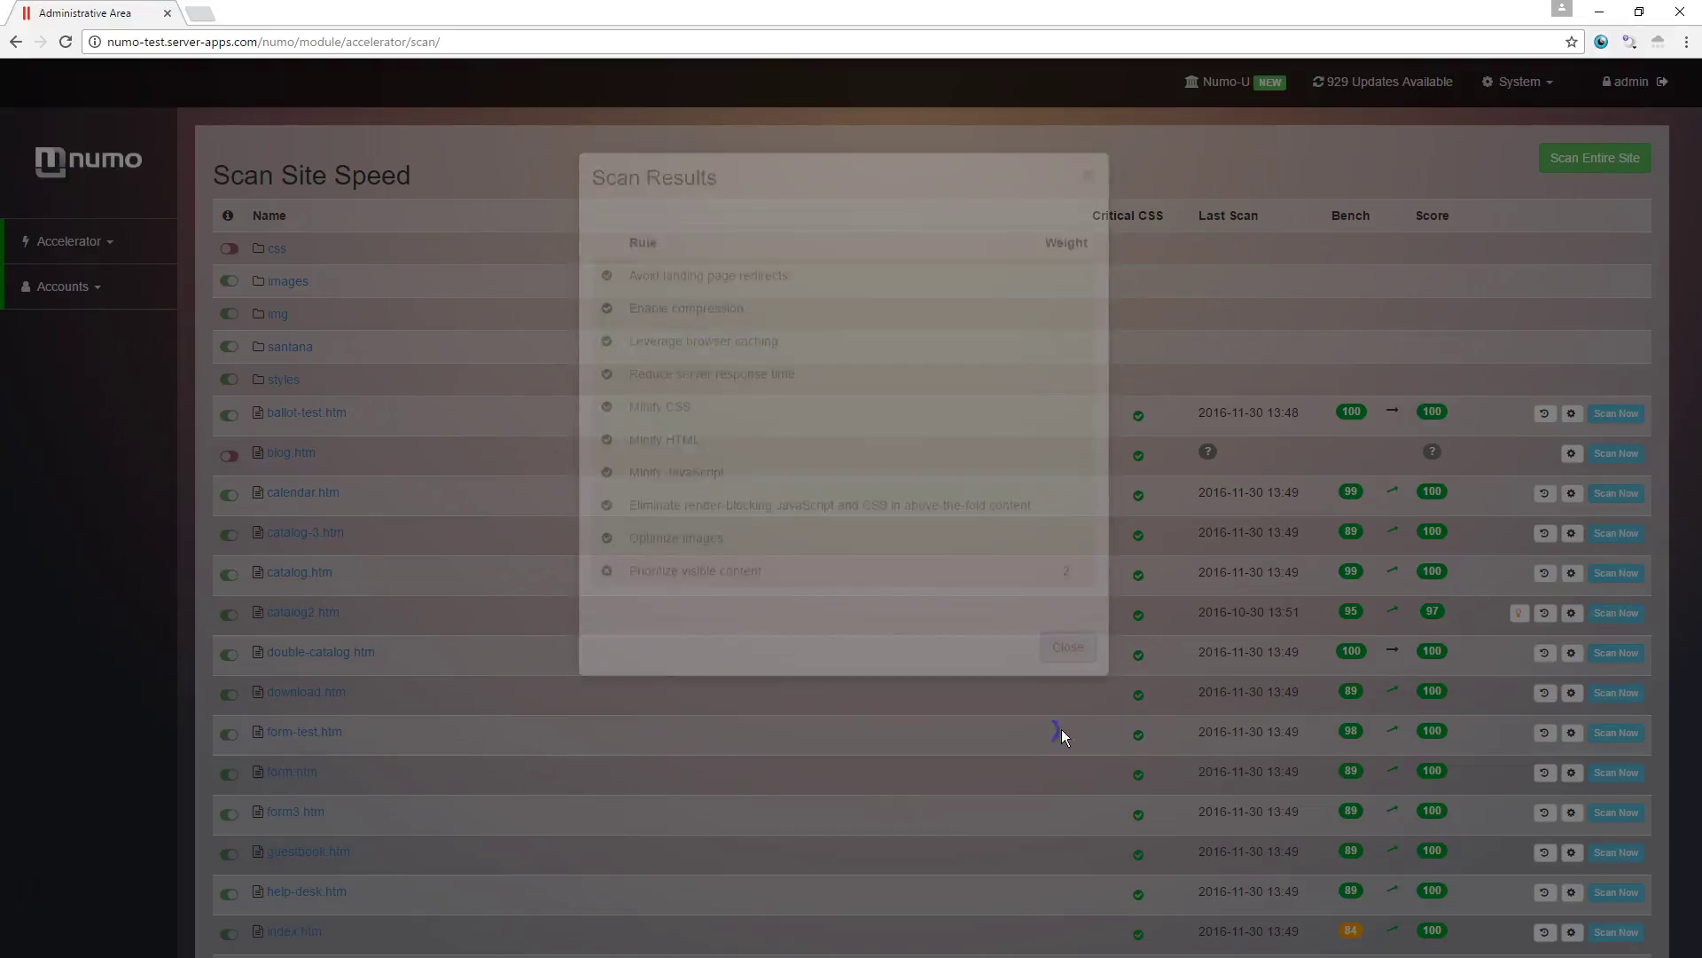
Set catalog2.htm's Prioritize Visible Content to Explicitly Enabled, save, and rescan the file
{"action": "left_click", "coordinate": [1571, 613]}
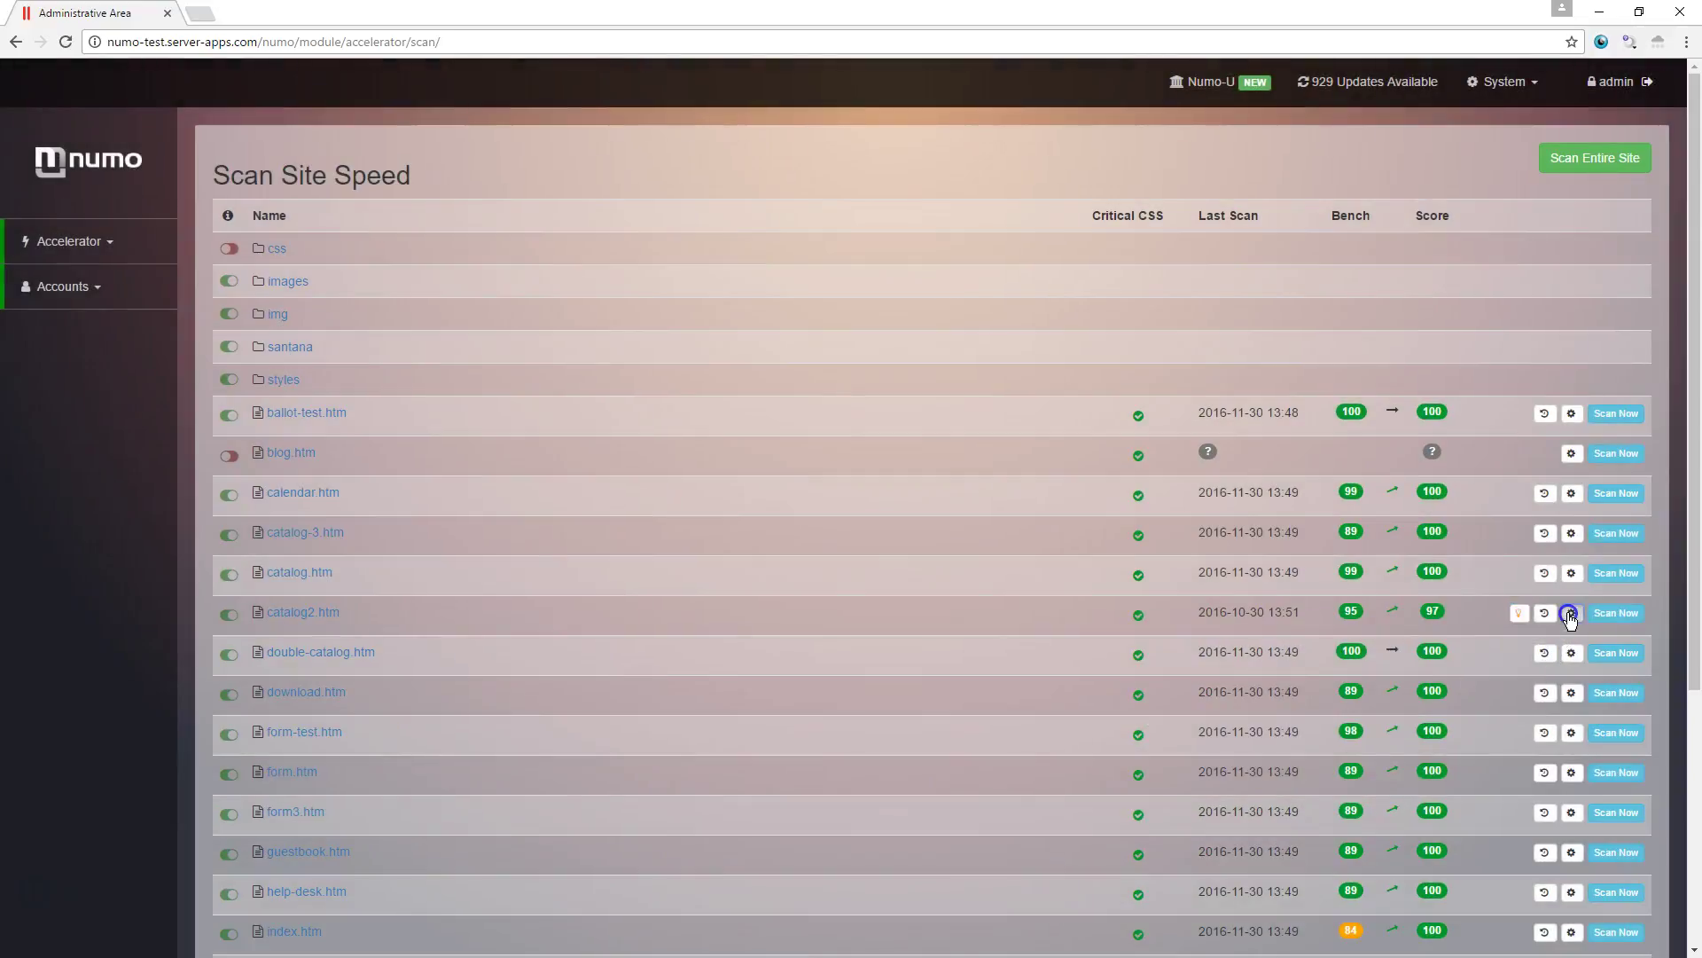
{"action": "scroll", "coordinate": [753, 763], "scroll_direction": "down", "scroll_amount": 1}
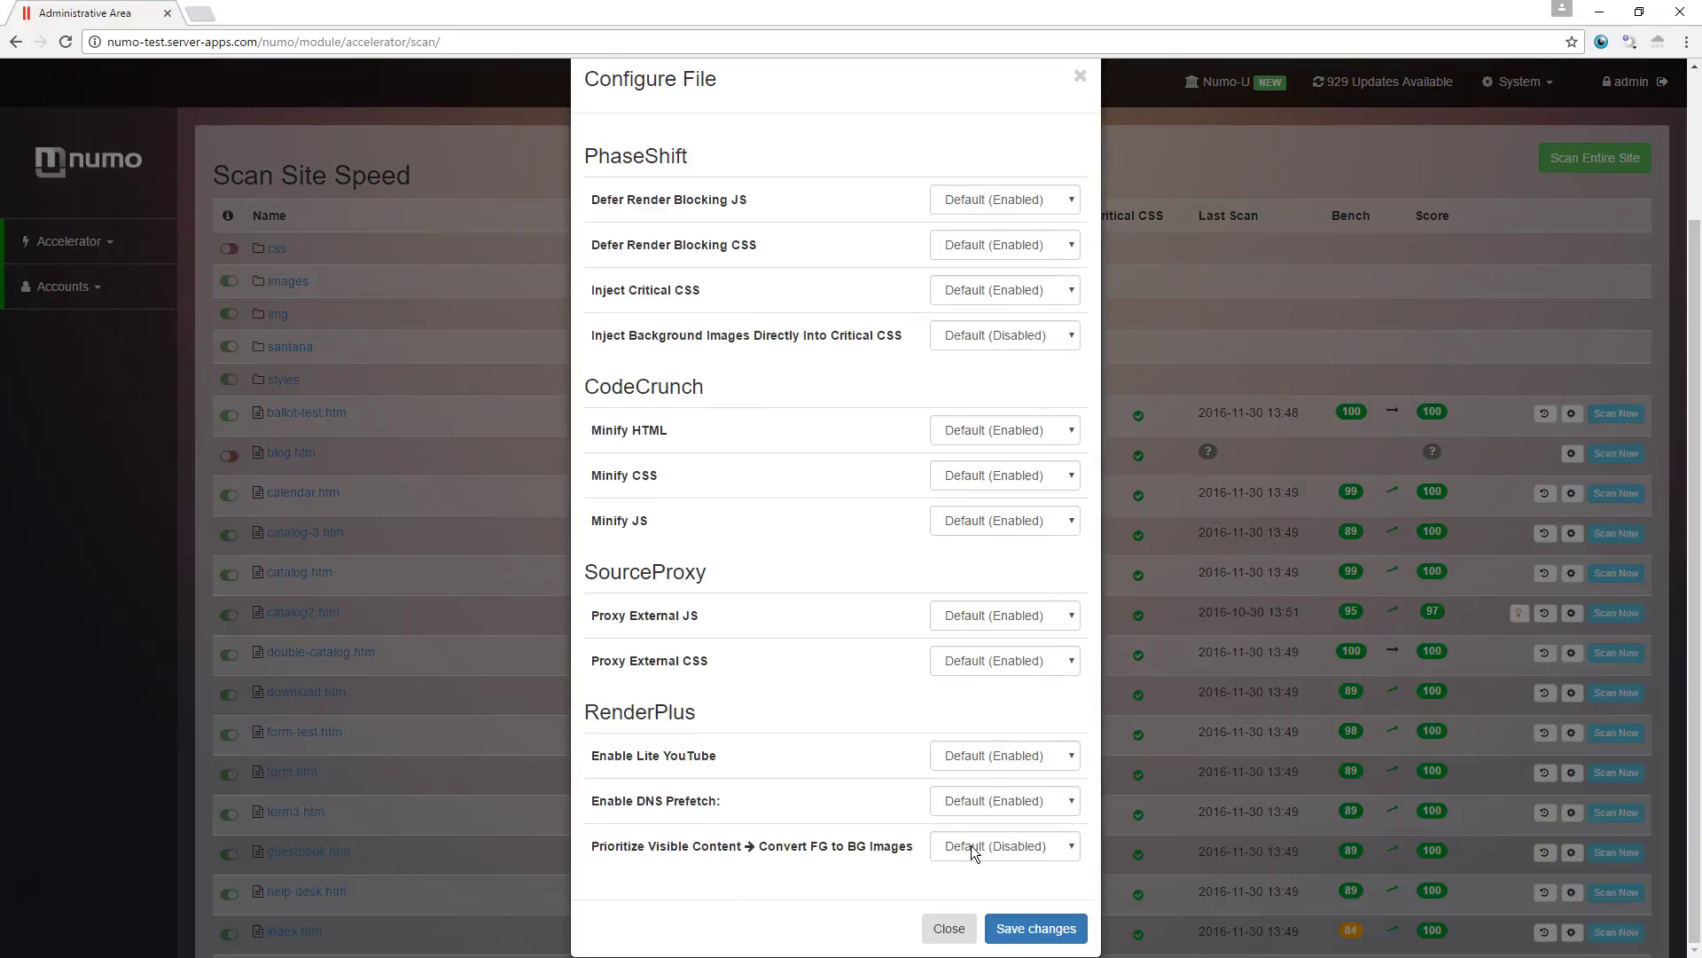
{"action": "left_click", "coordinate": [950, 848]}
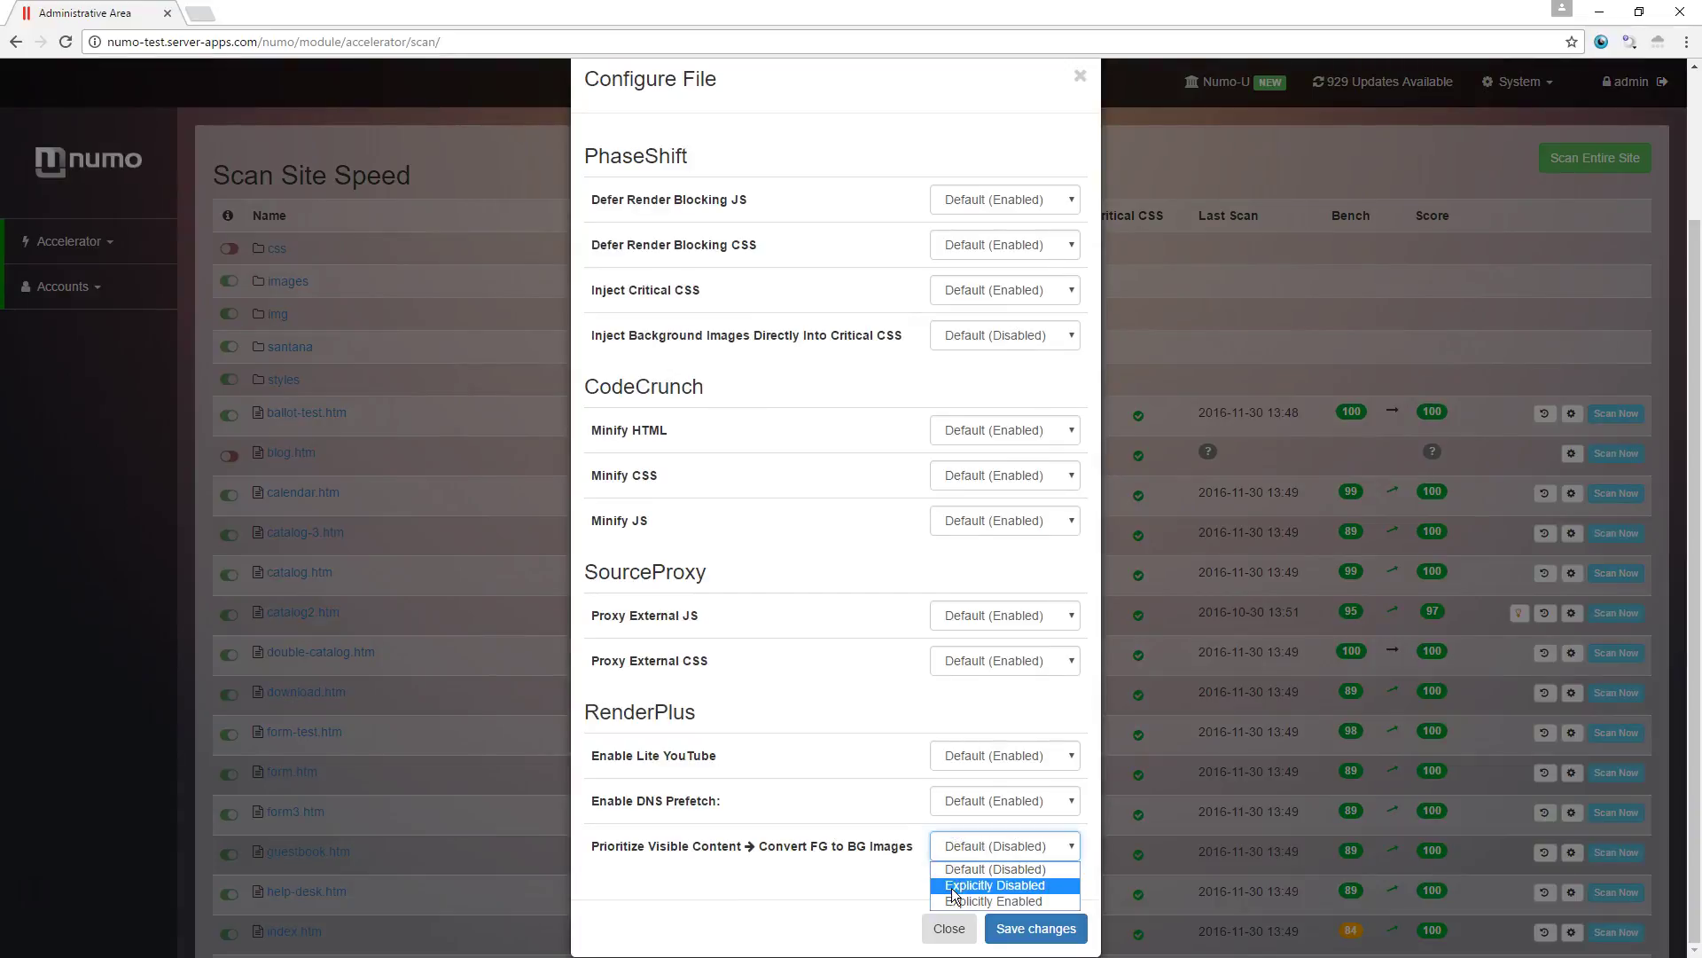
{"action": "left_click", "coordinate": [956, 902]}
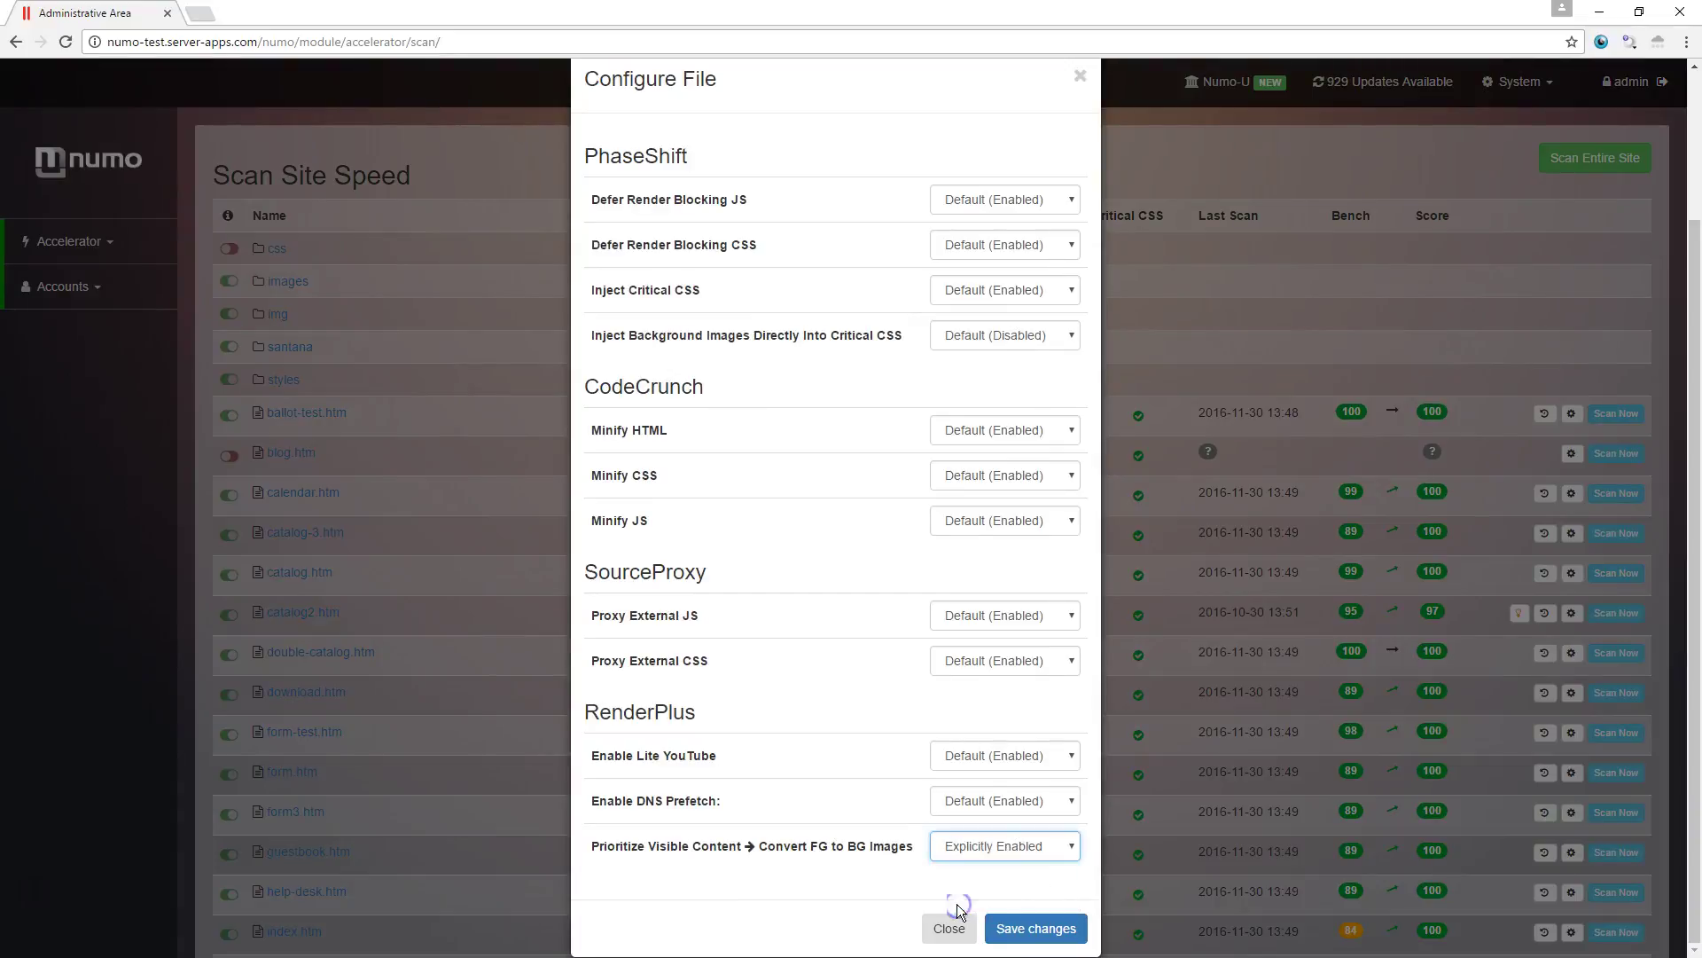
{"action": "left_click", "coordinate": [1010, 927]}
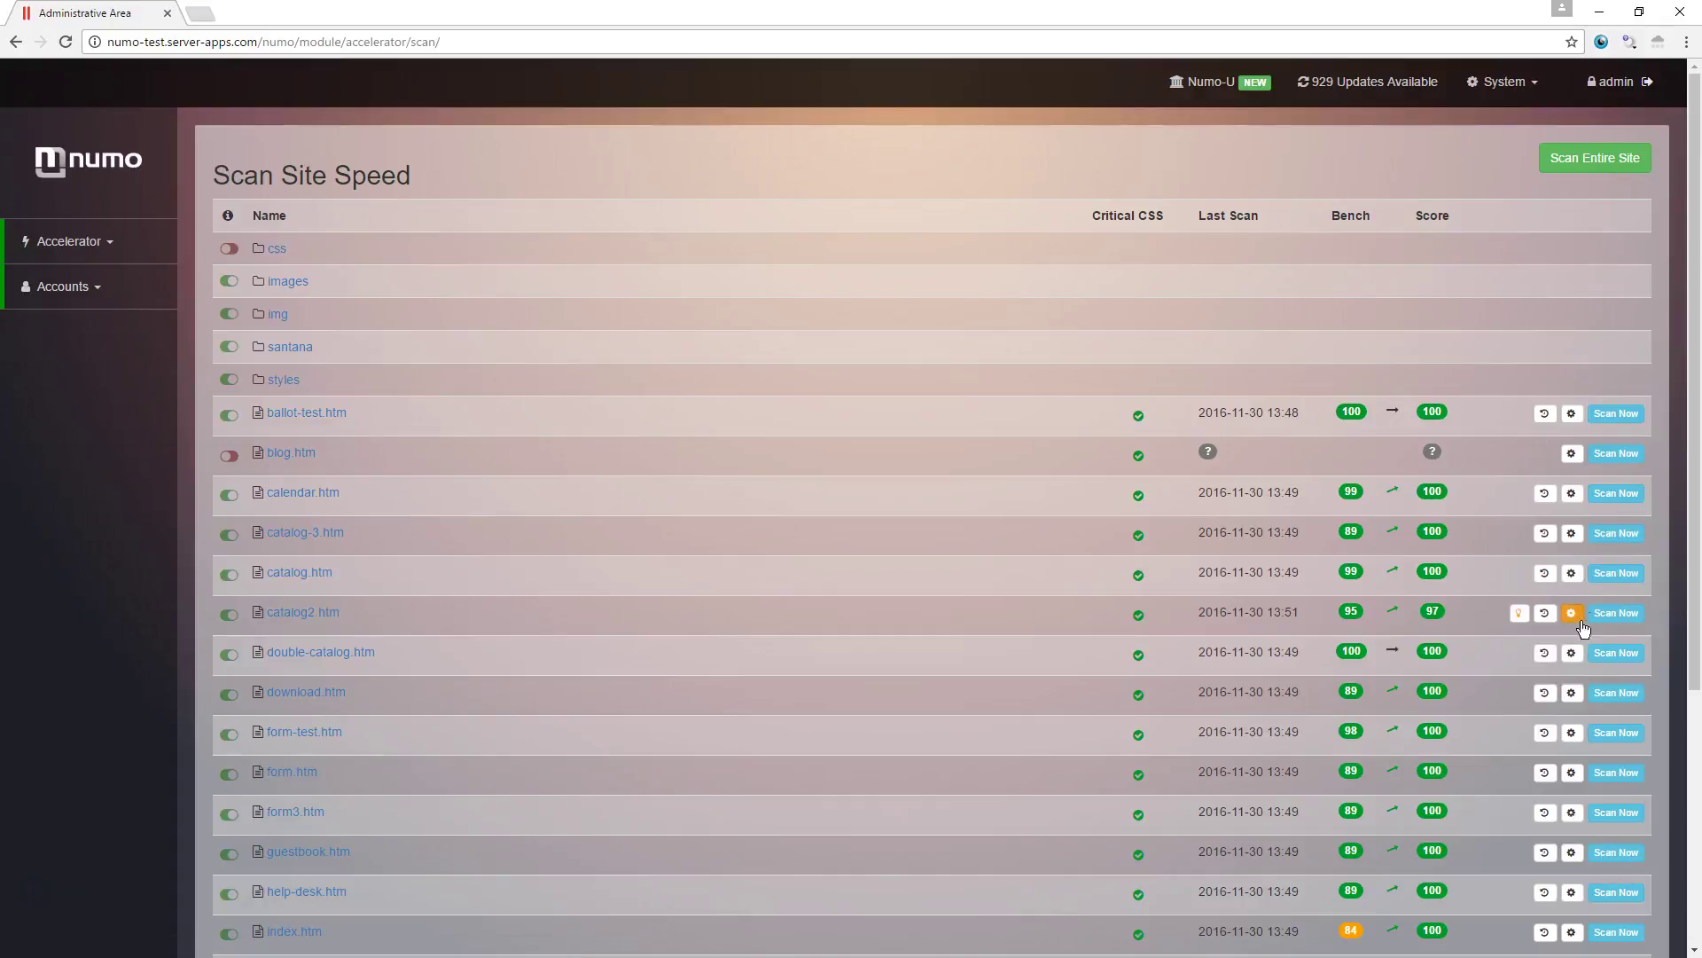
{"action": "left_click", "coordinate": [1616, 612]}
Return to the Control Center dashboard via the numo logo to view the 100.0% score
{"action": "left_click", "coordinate": [82, 167]}
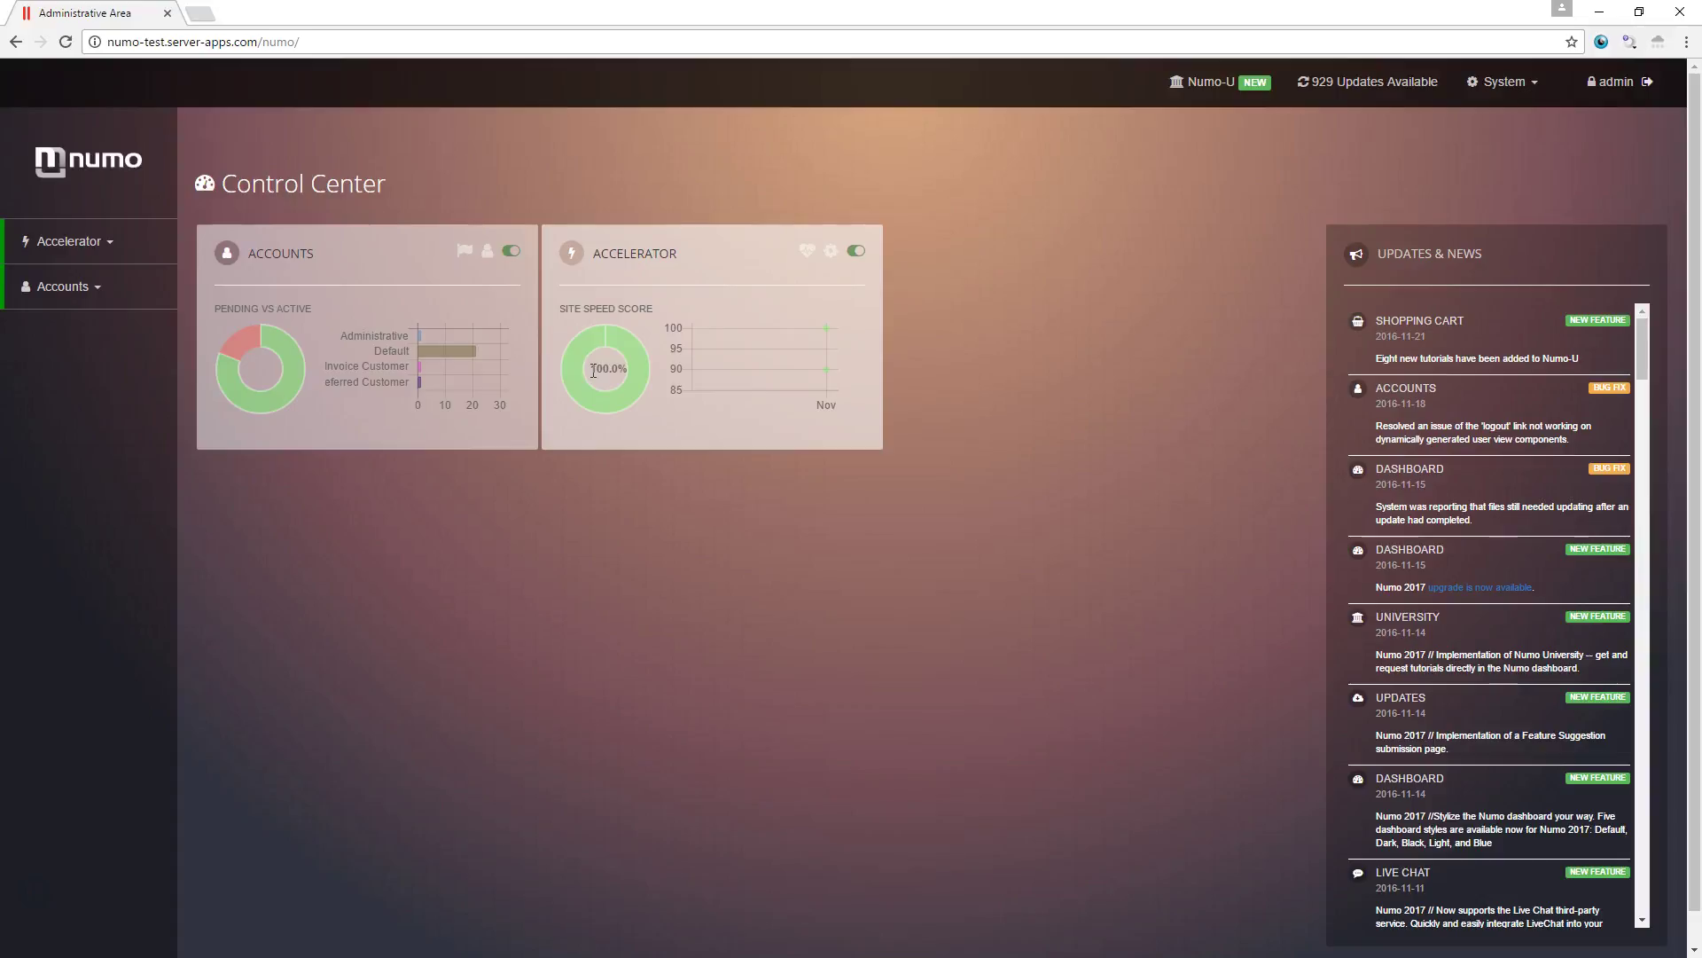
{"action": "mouse_move", "coordinate": [597, 327]}
{"action": "mouse_move", "coordinate": [820, 335]}
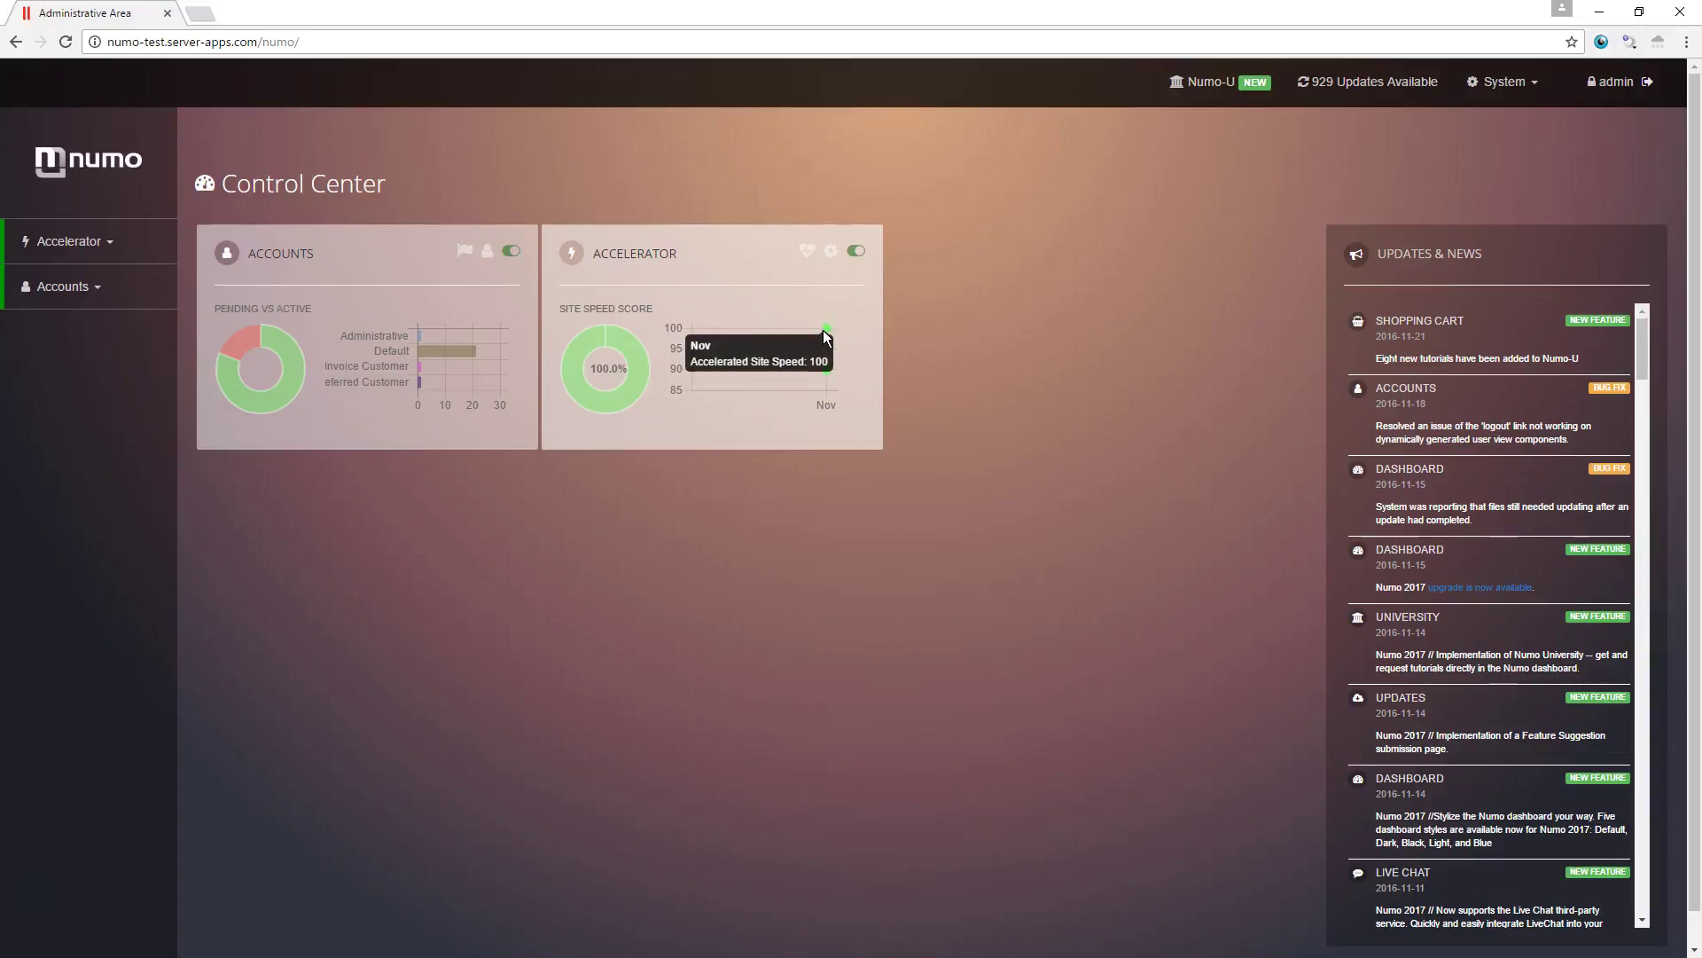
{"action": "mouse_move", "coordinate": [826, 374]}
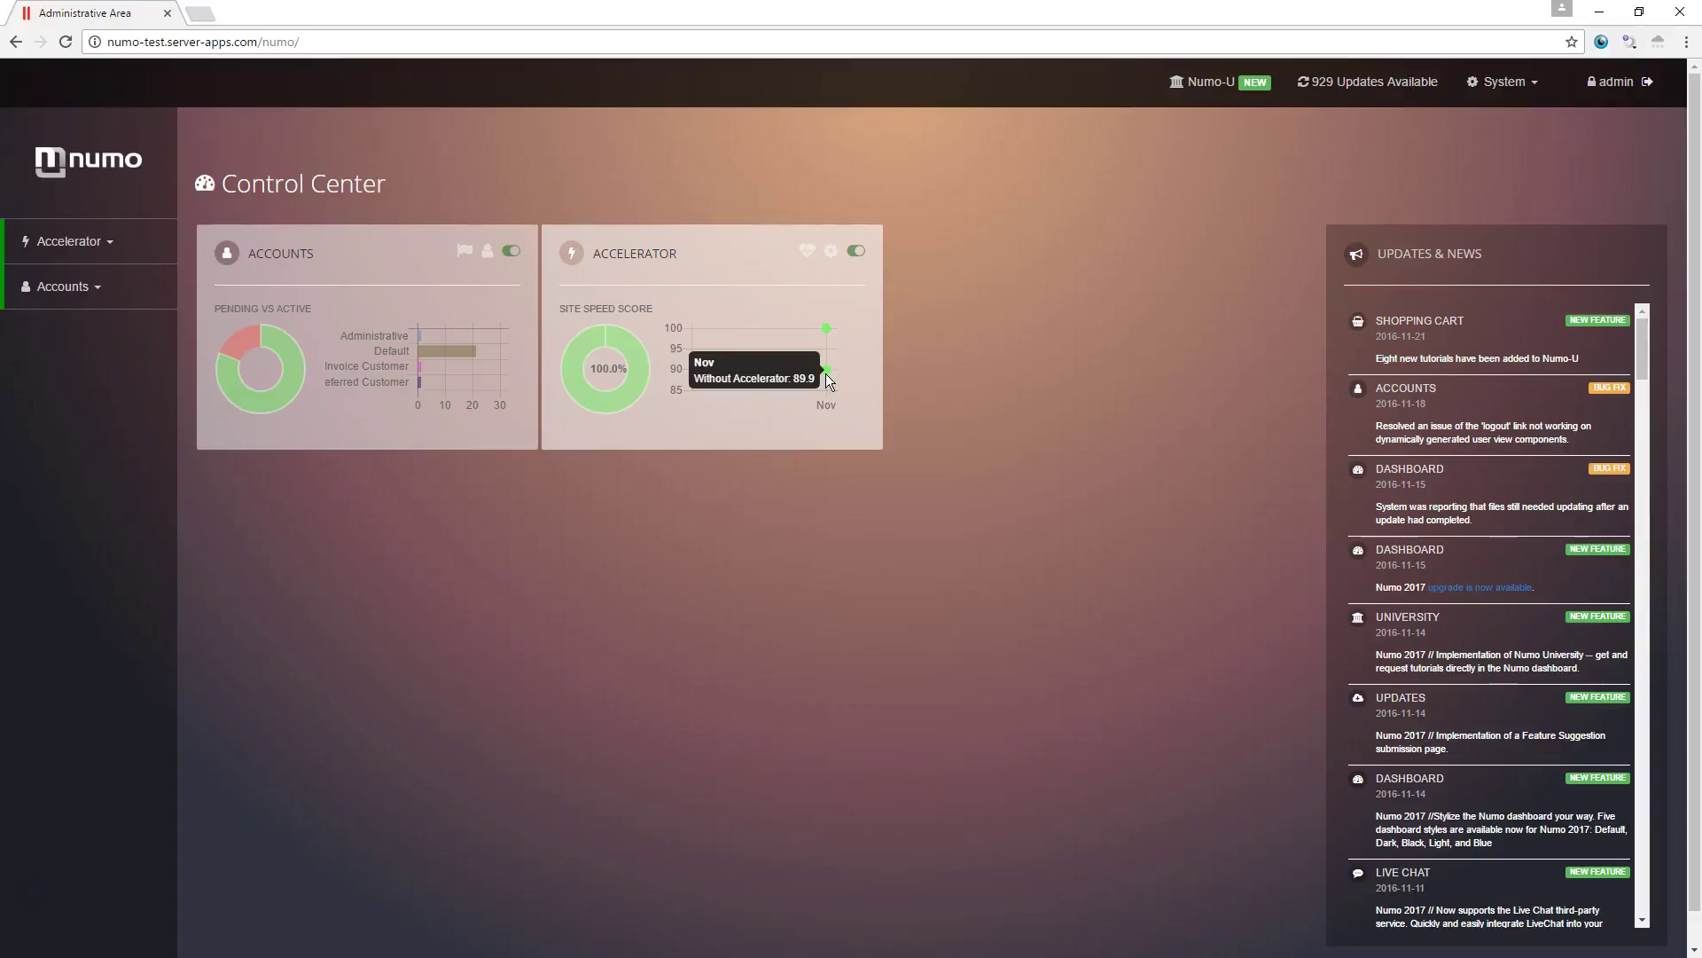